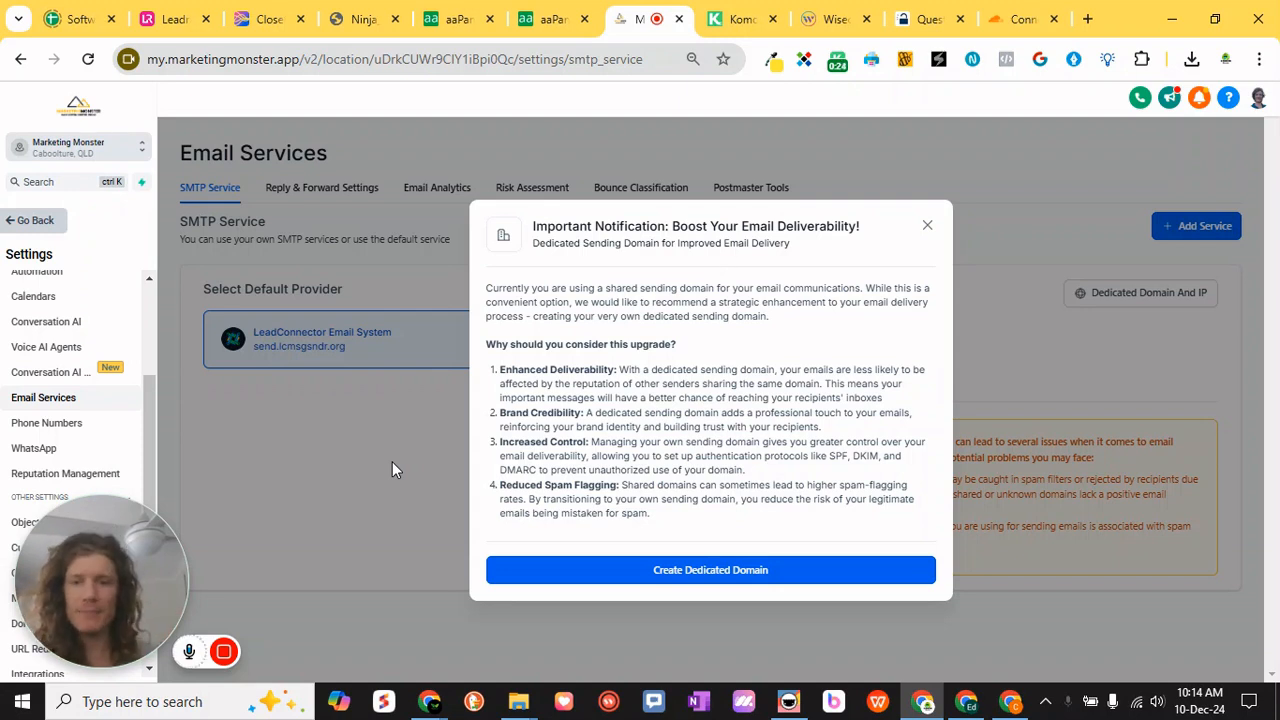
# - Open the Email Services page in the Marketing Monster account settings
pyautogui.moveTo(119, 569); pyautogui.dragTo(302, 179)
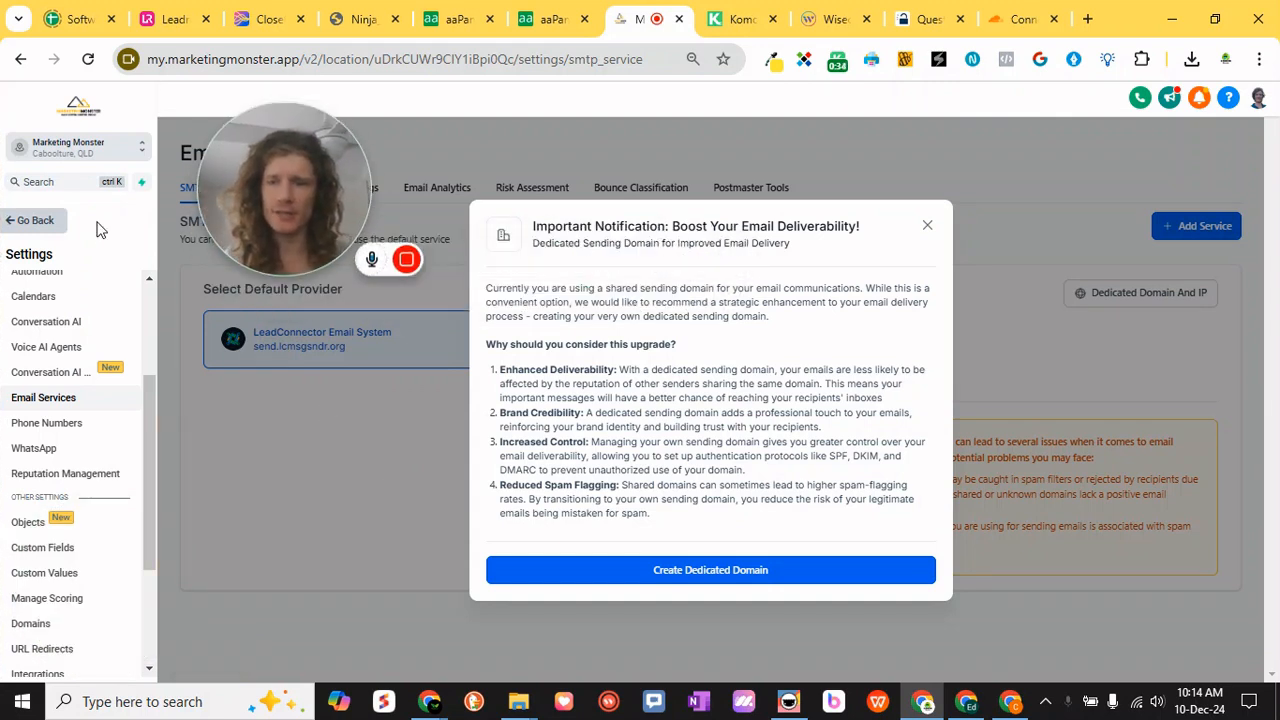
pyautogui.scroll(-3, 70, 600)
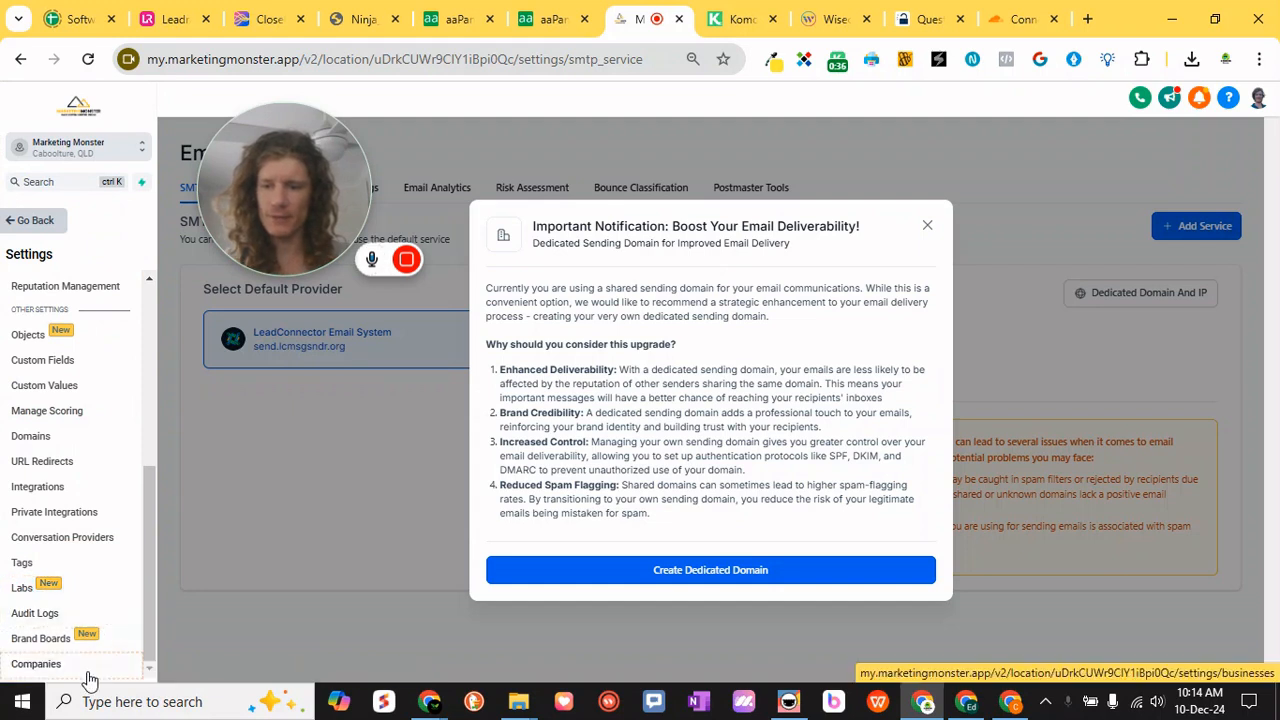
pyautogui.scroll(4, 83, 531)
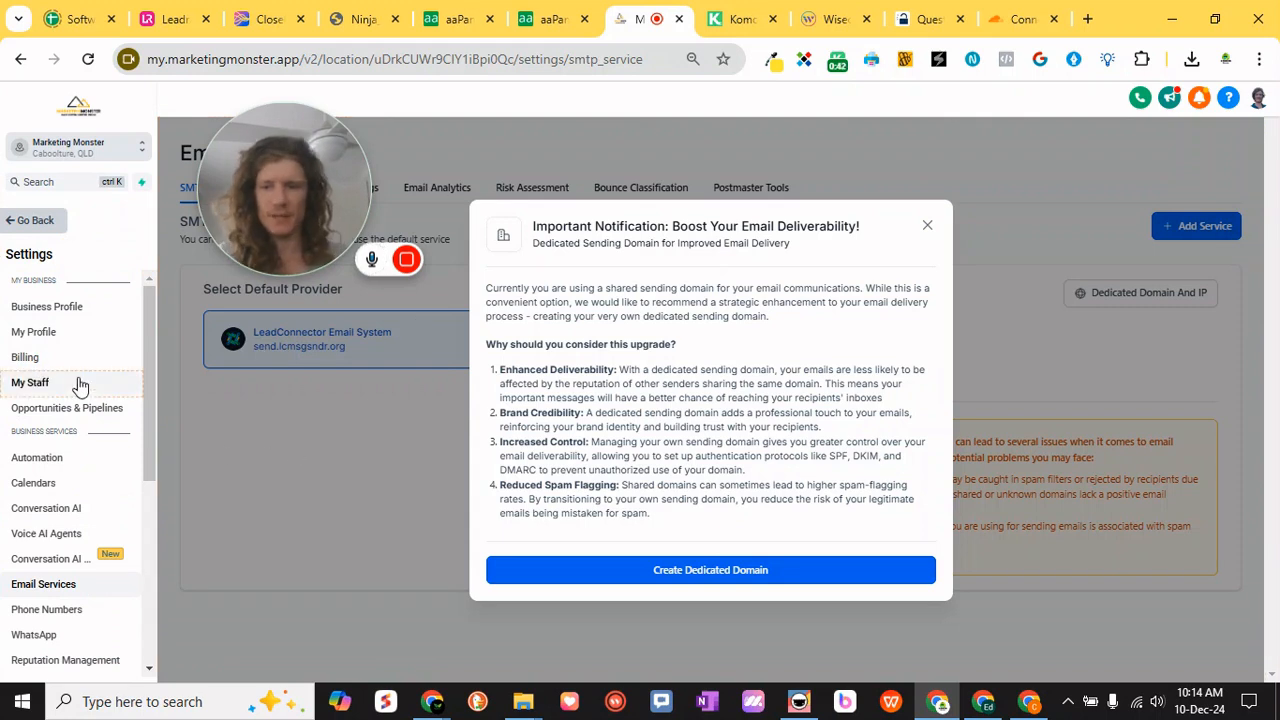
pyautogui.scroll(-3, 89, 395)
pyautogui.scroll(1, 30, 412)
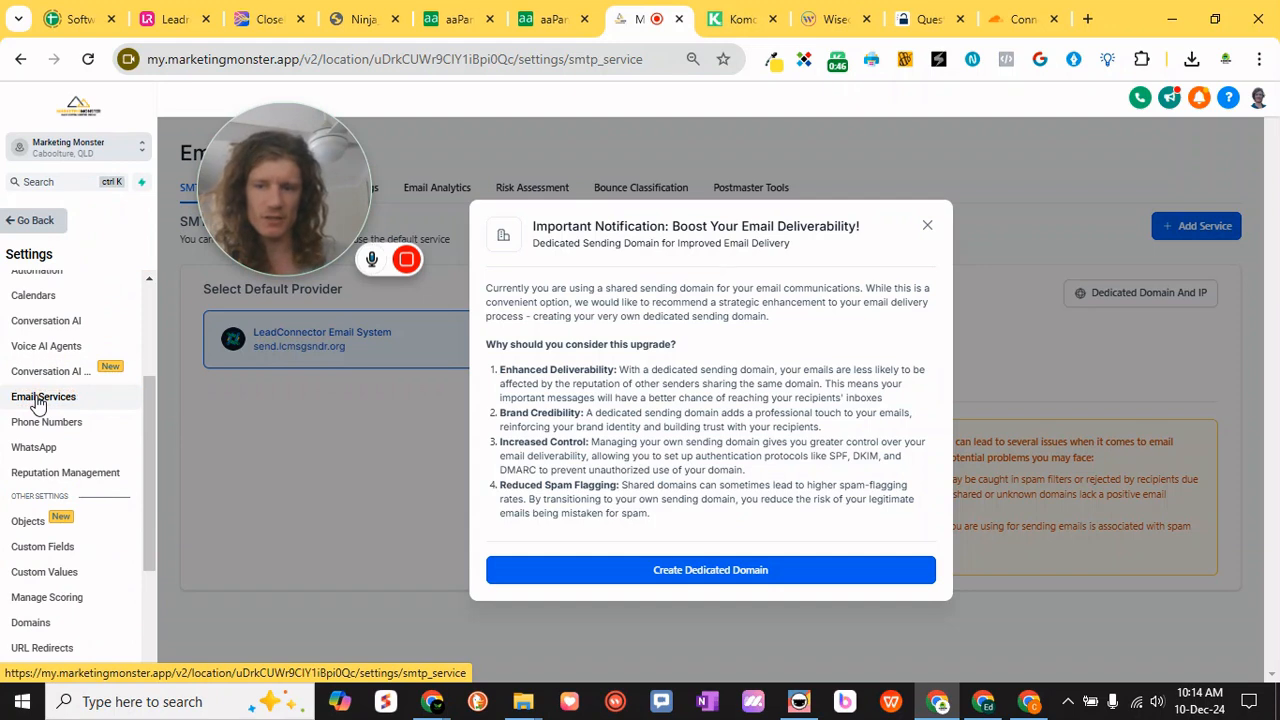
pyautogui.click(40, 397)
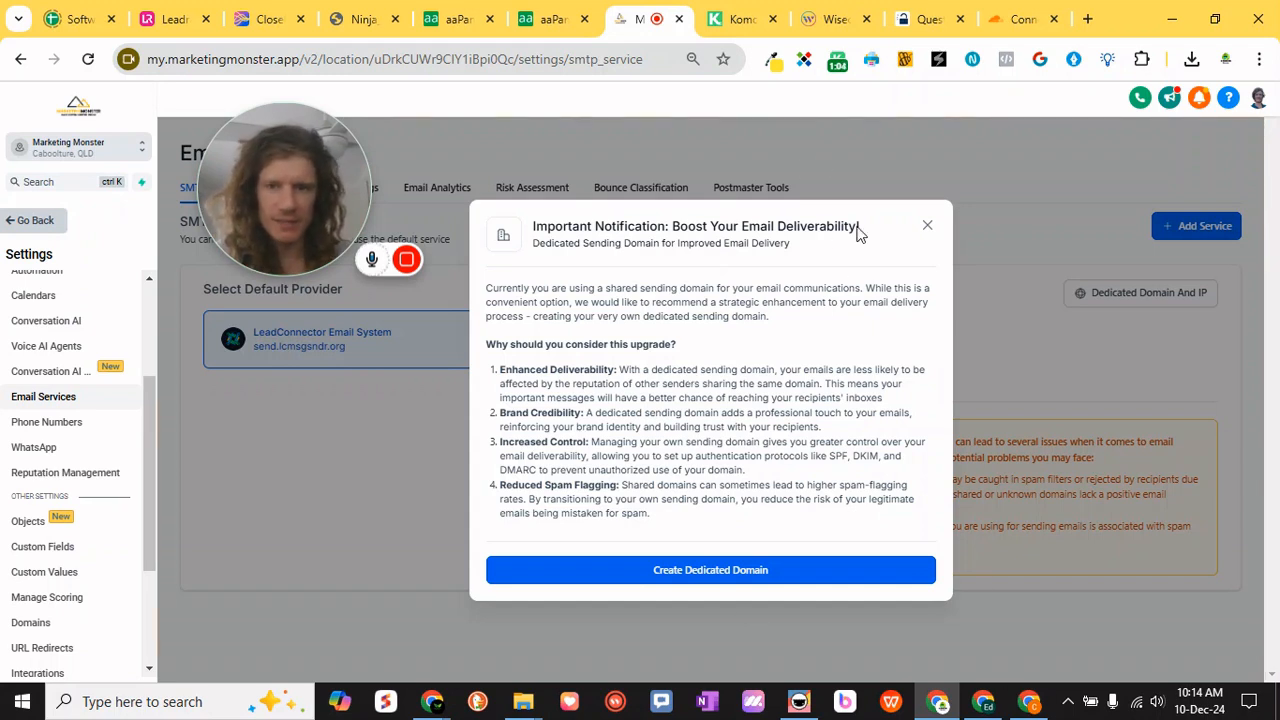
# - Switch to another Chrome profile and open its Gmail inbox
pyautogui.click(1226, 60)
pyautogui.scroll(-7, 1057, 476)
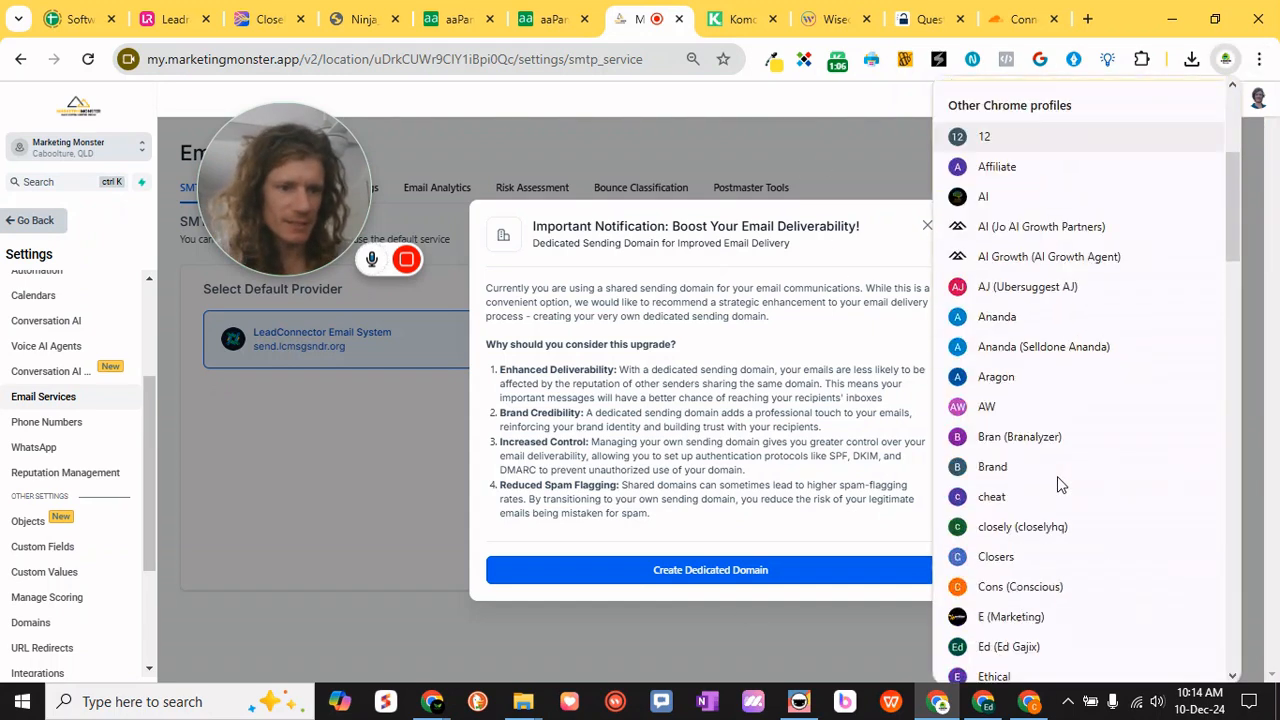
pyautogui.scroll(-6, 1057, 476)
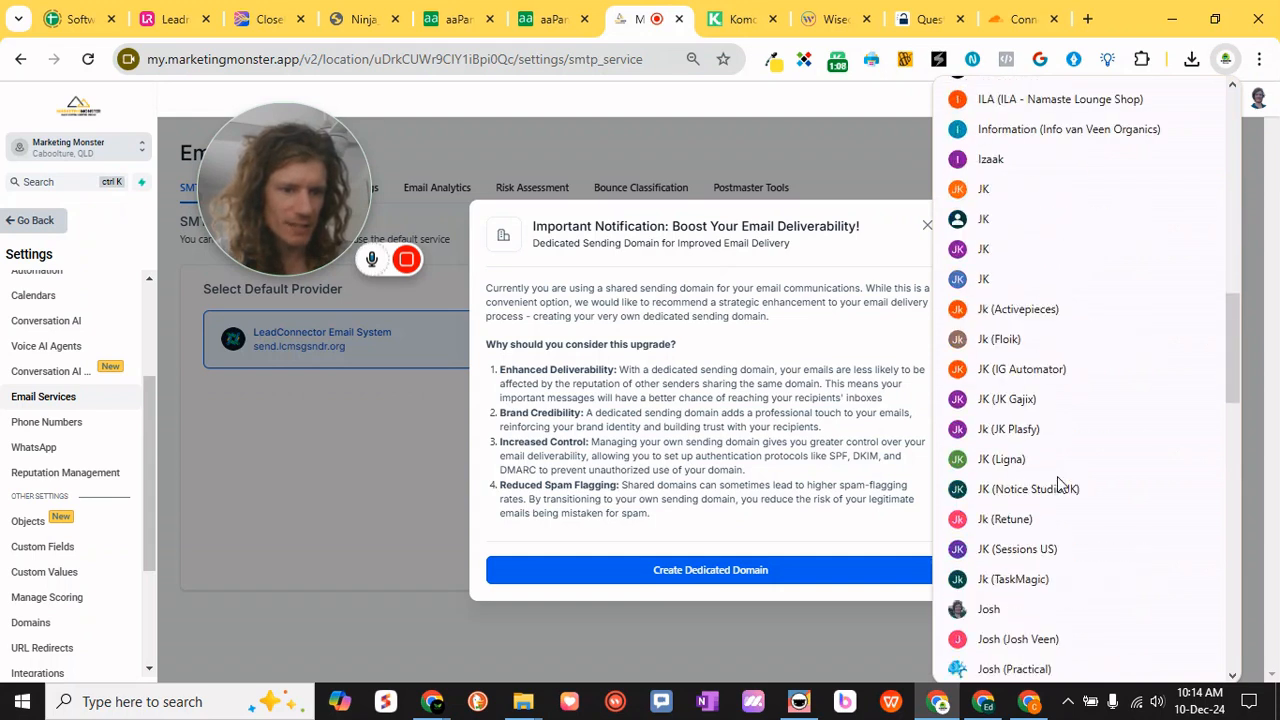
pyautogui.click(1014, 387)
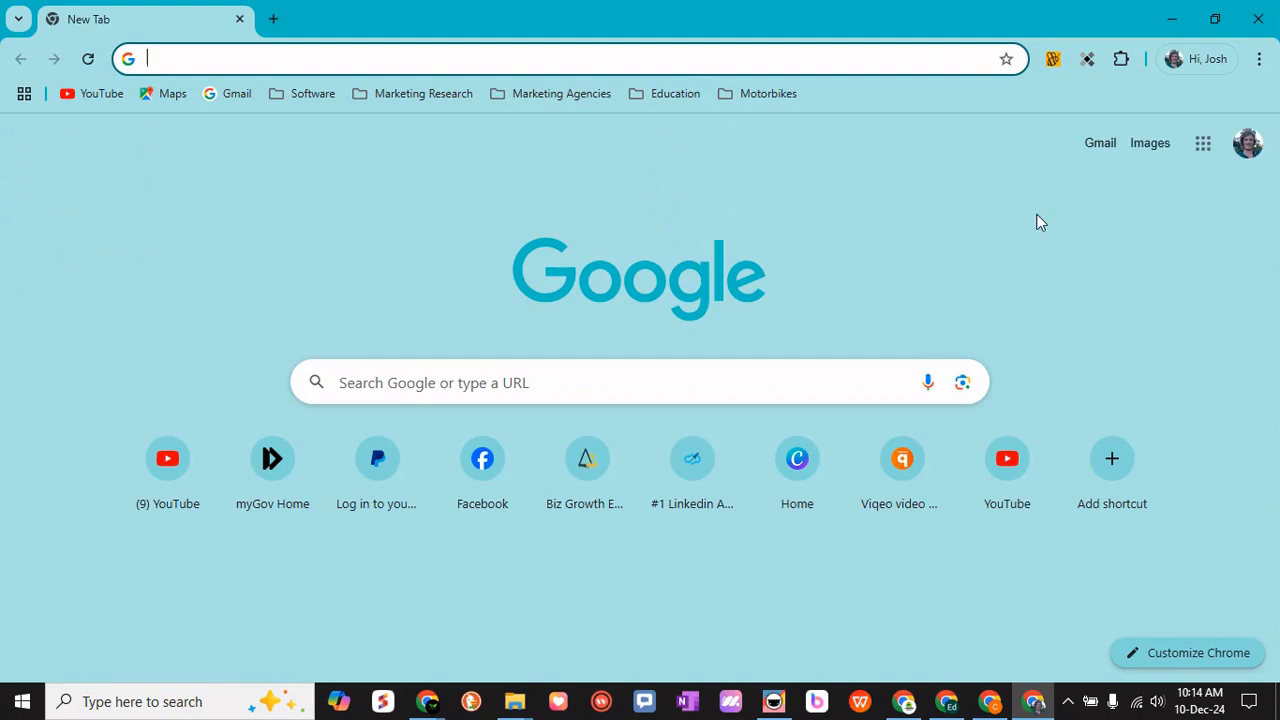
pyautogui.click(1103, 144)
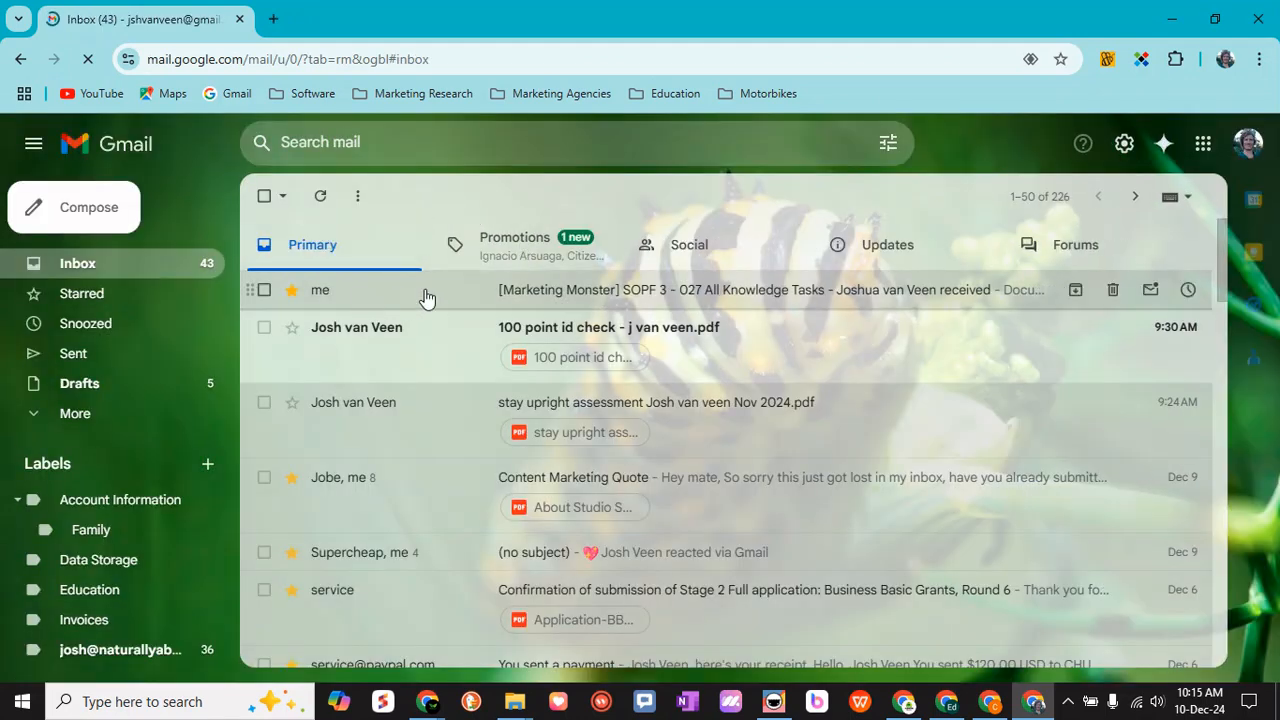
# - Check the sender domain of the Marketing Monster document email, return to the inbox and minimise that browser window
pyautogui.click(425, 297)
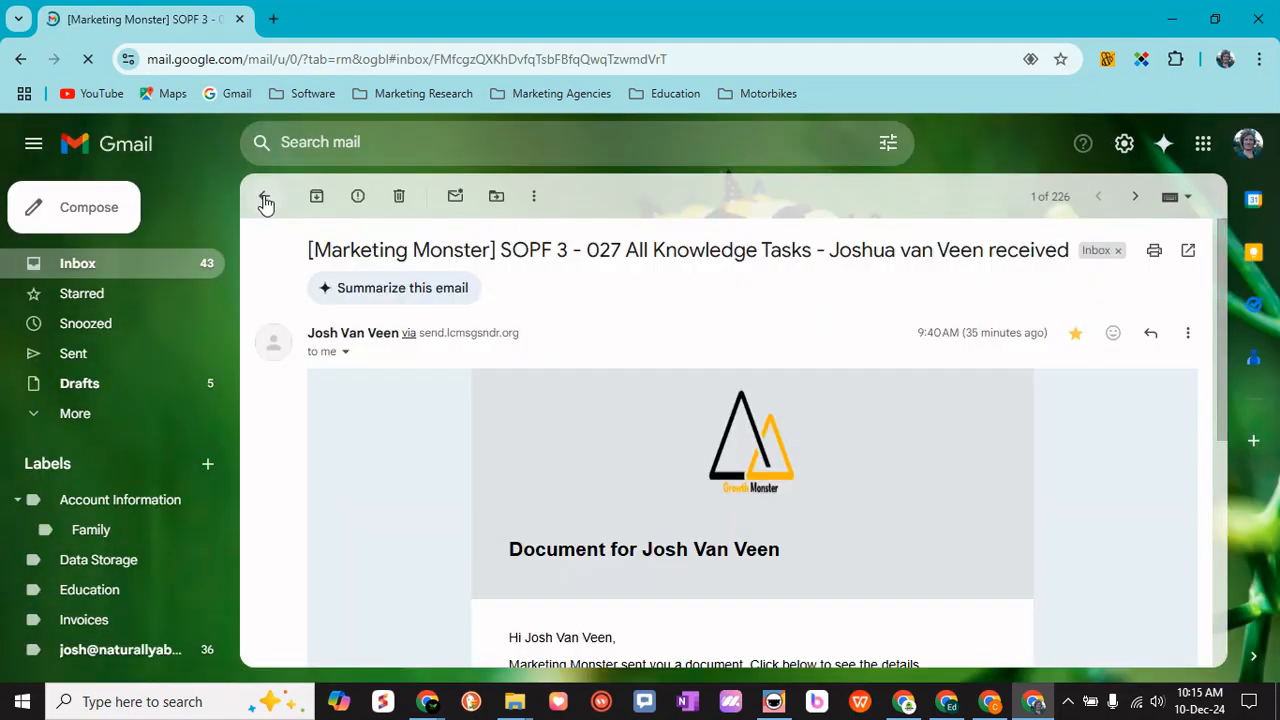
pyautogui.click(265, 200)
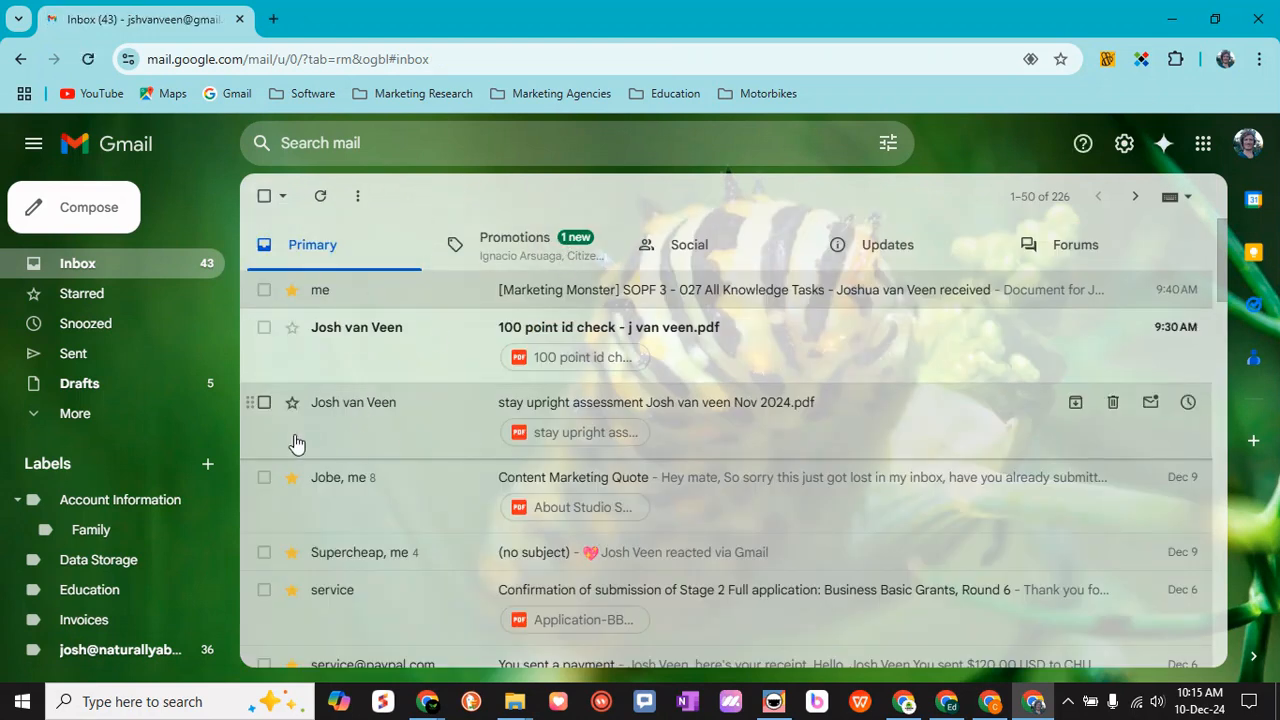
pyautogui.scroll(-2, 296, 443)
pyautogui.scroll(2, 391, 451)
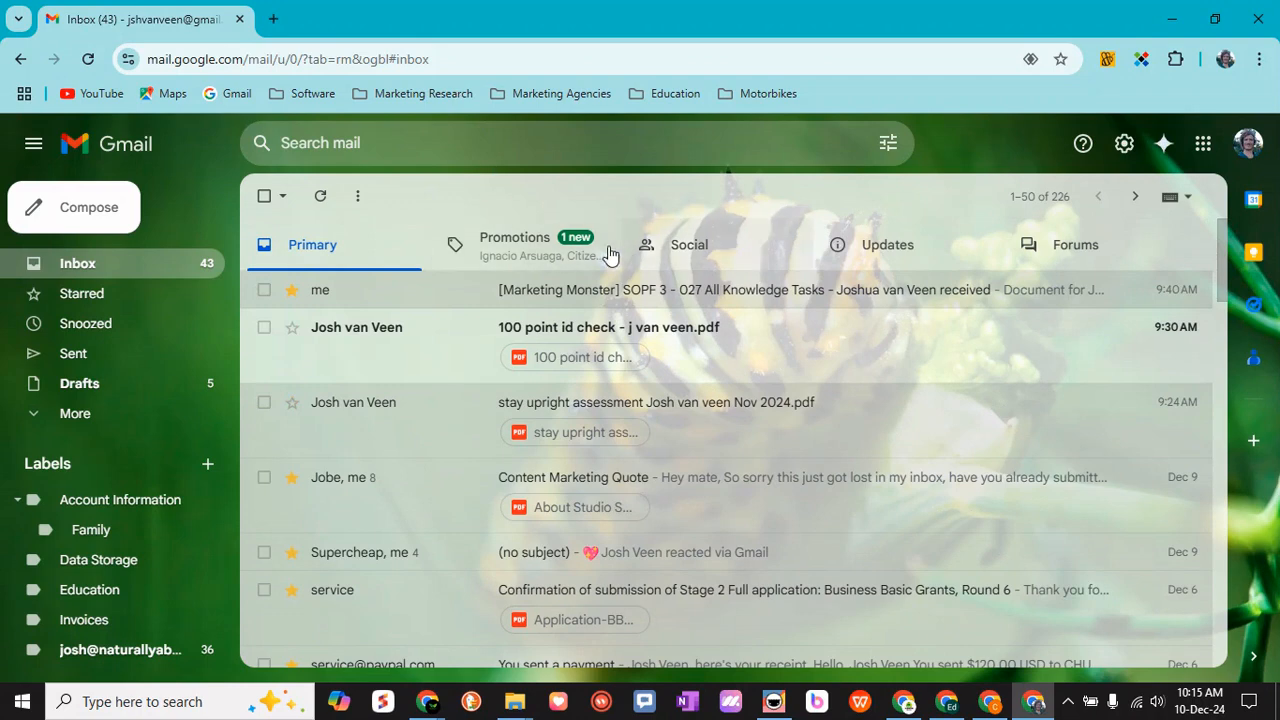
pyautogui.click(1172, 18)
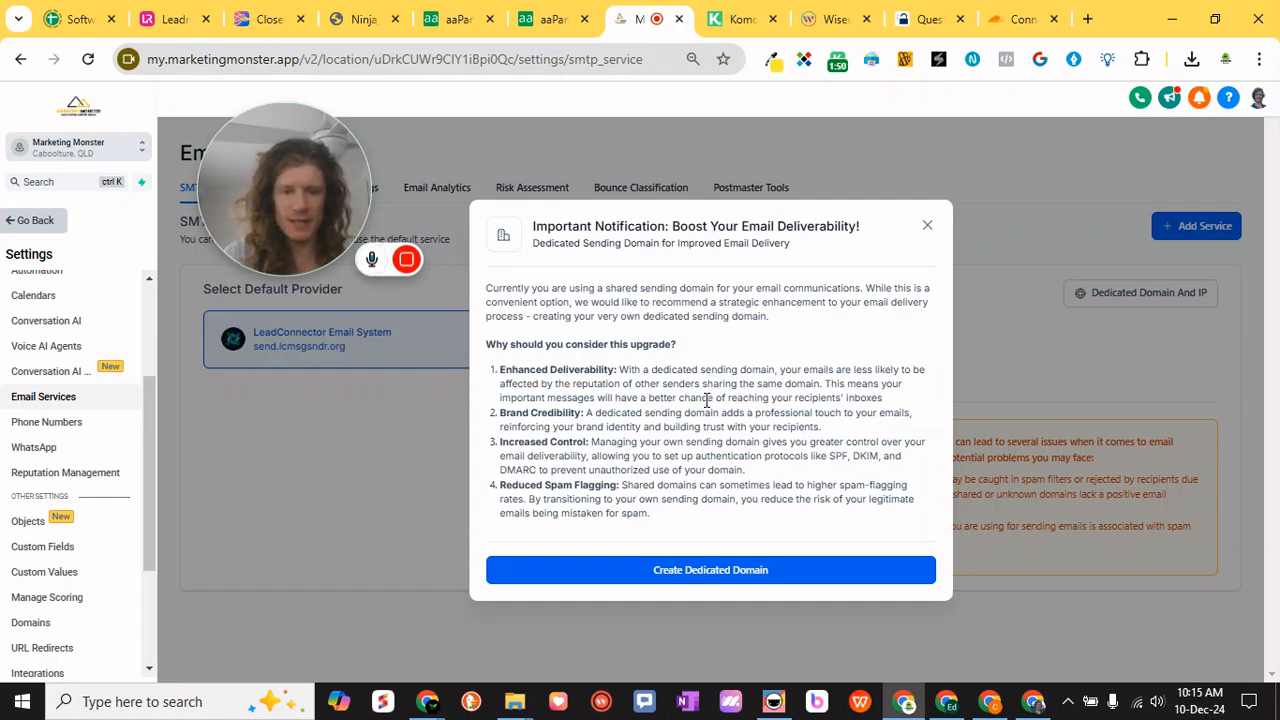
# - Create a dedicated sending domain named lc.marketingmonster.app and submit it for verification
pyautogui.click(701, 570)
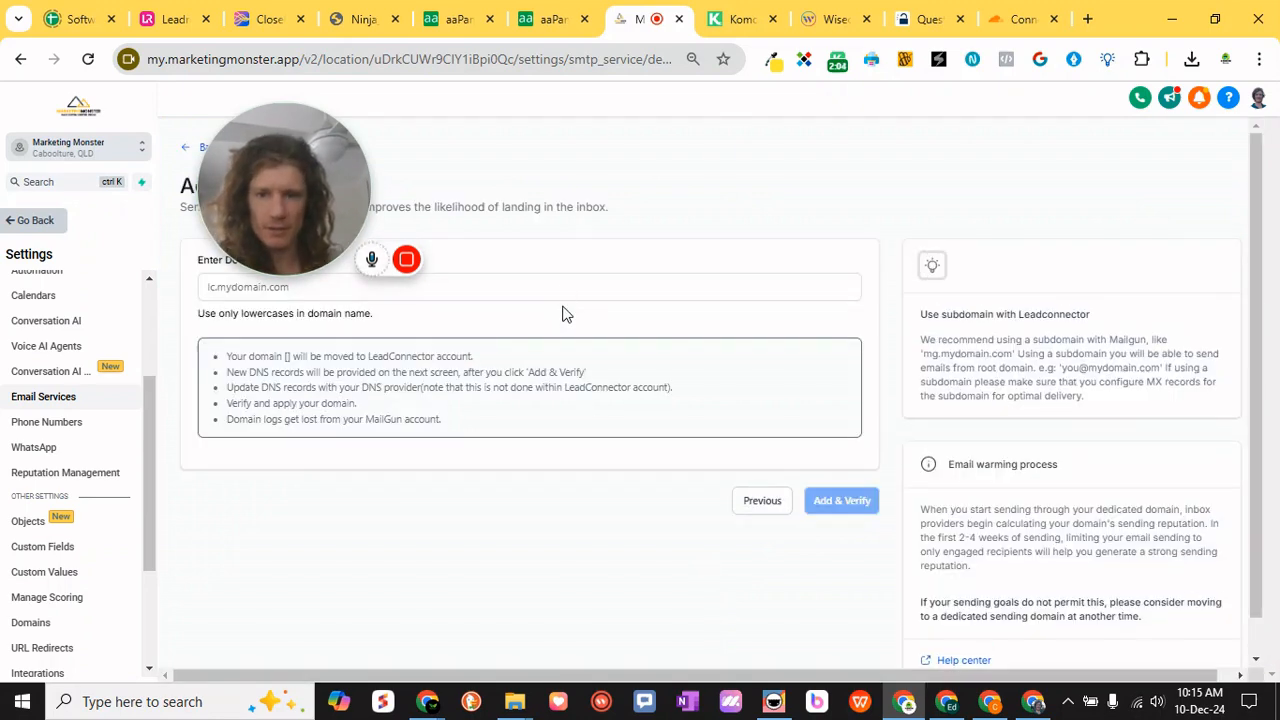
pyautogui.moveTo(308, 207); pyautogui.dragTo(770, 192)
pyautogui.click(325, 285)
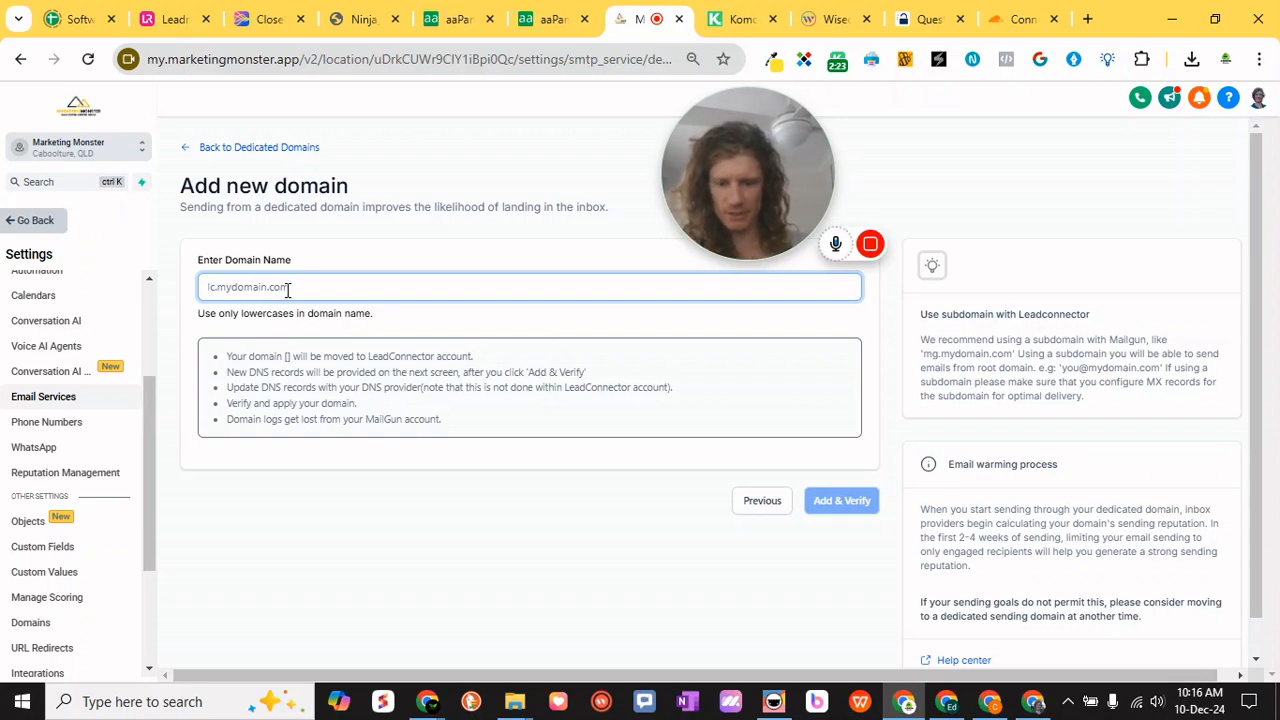
pyautogui.write('lc')
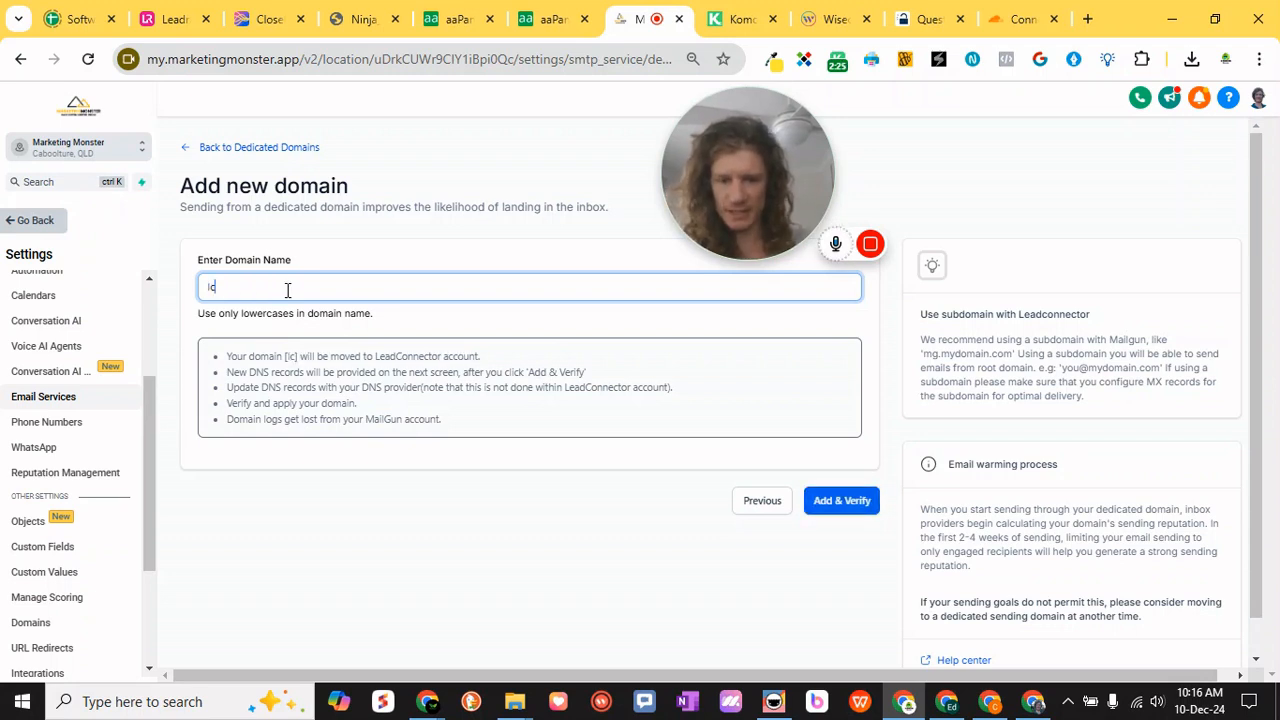
pyautogui.write('.marketingmo')
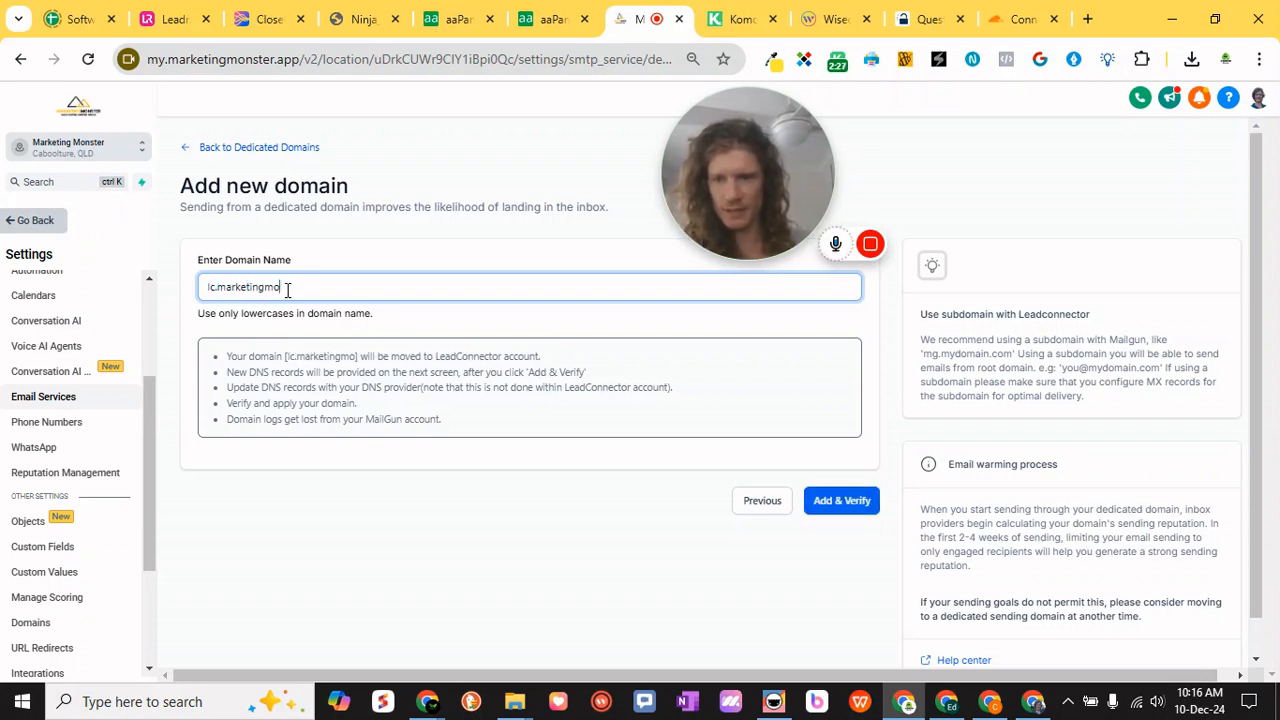
pyautogui.write('nster.app')
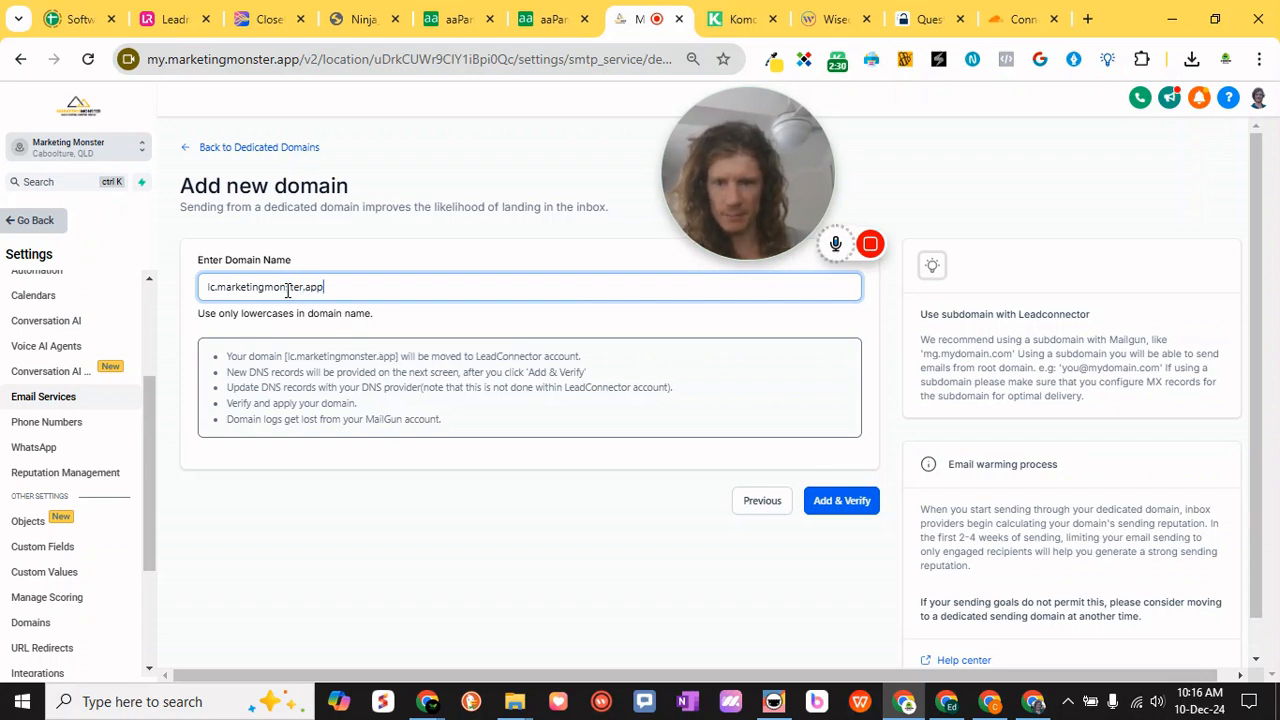
pyautogui.click(853, 502)
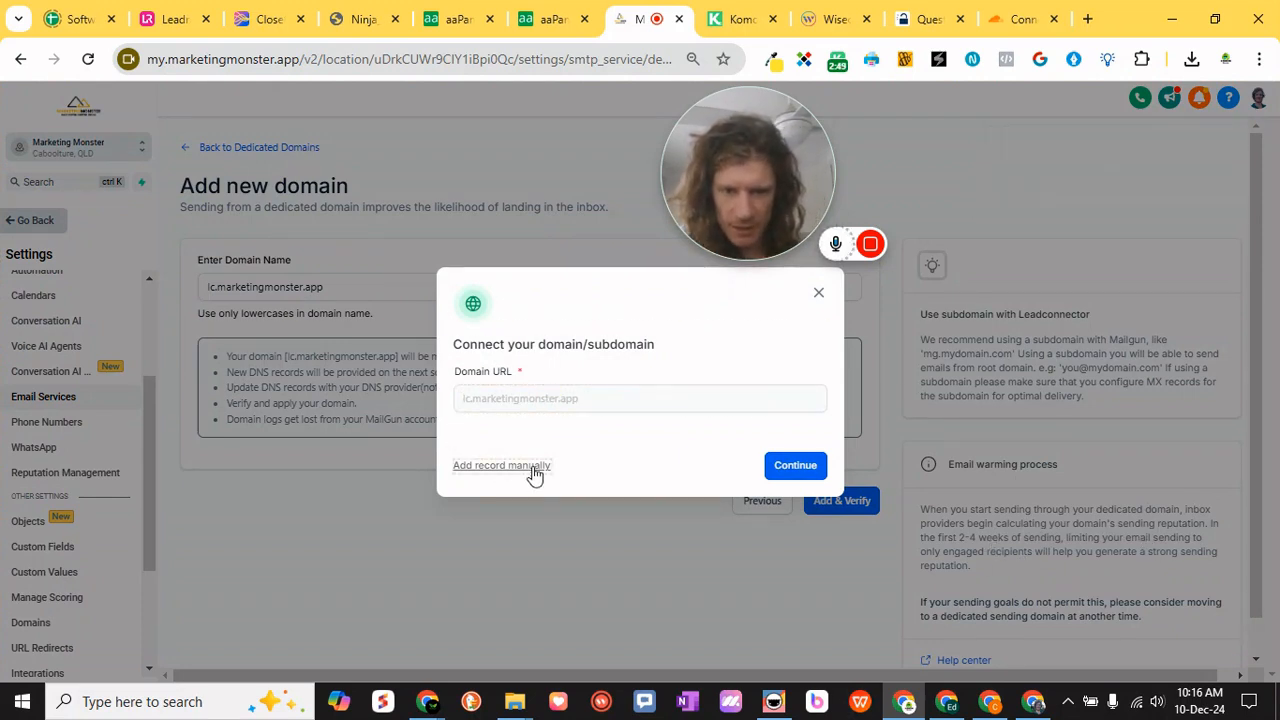
# - Glance at the Cloudflare website, then continue connecting lc.marketingmonster.app and start its domain authorization with Cloudflare
pyautogui.click(1020, 19)
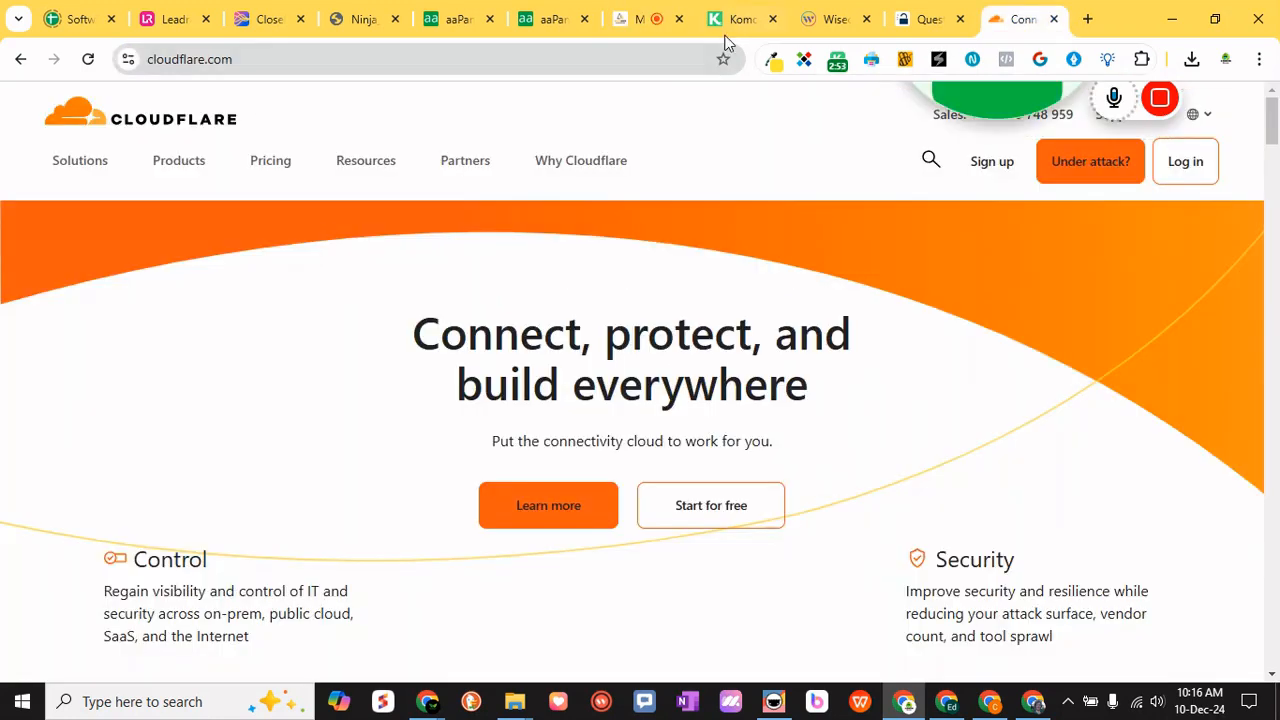
pyautogui.click(636, 19)
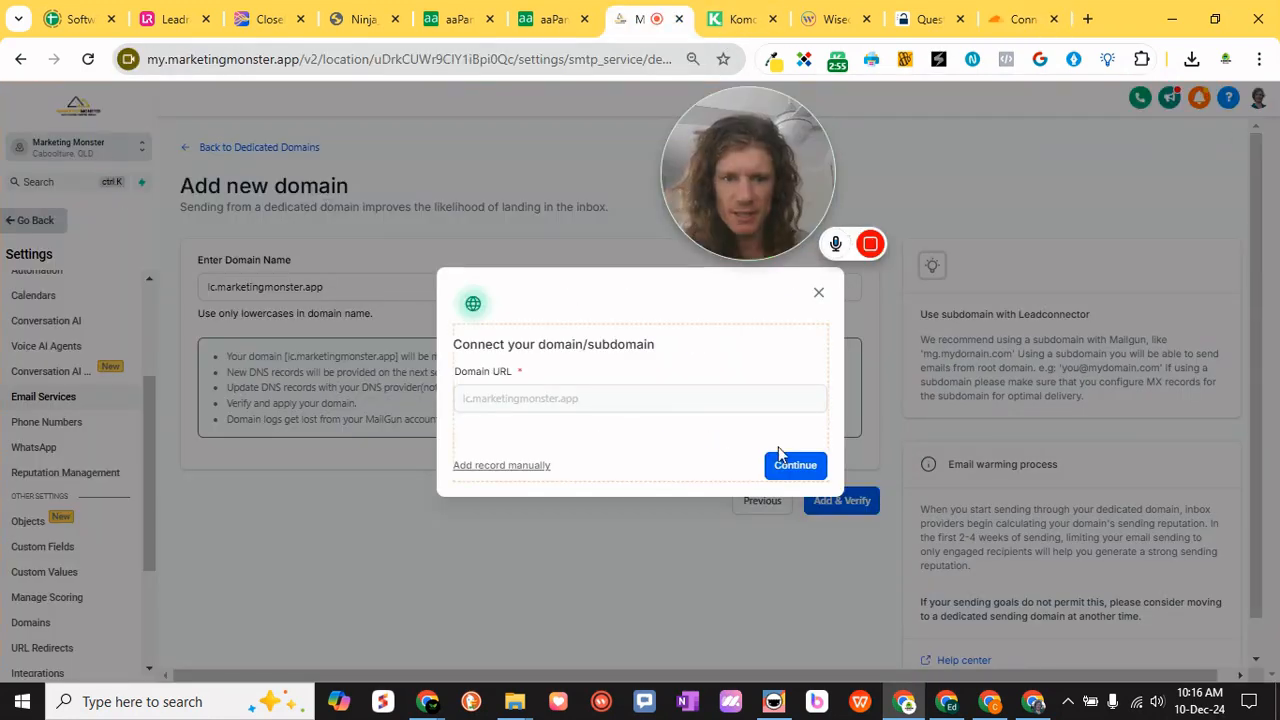
pyautogui.click(795, 466)
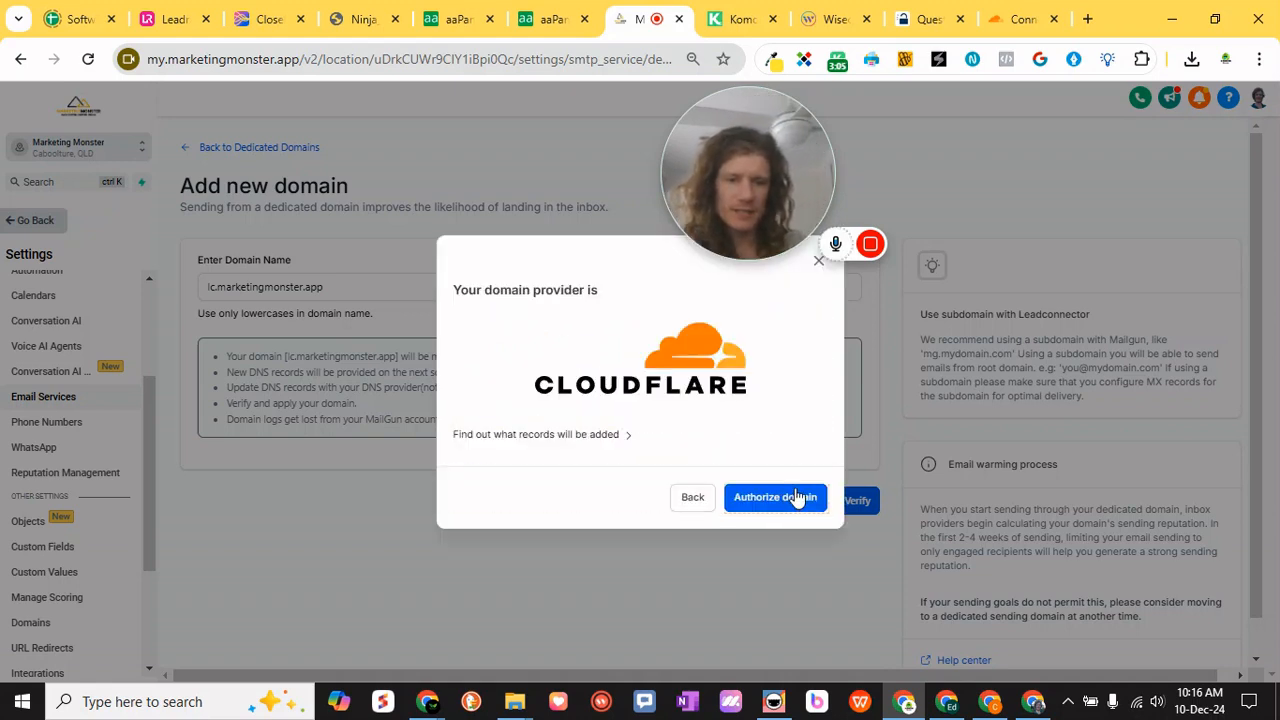
pyautogui.click(797, 497)
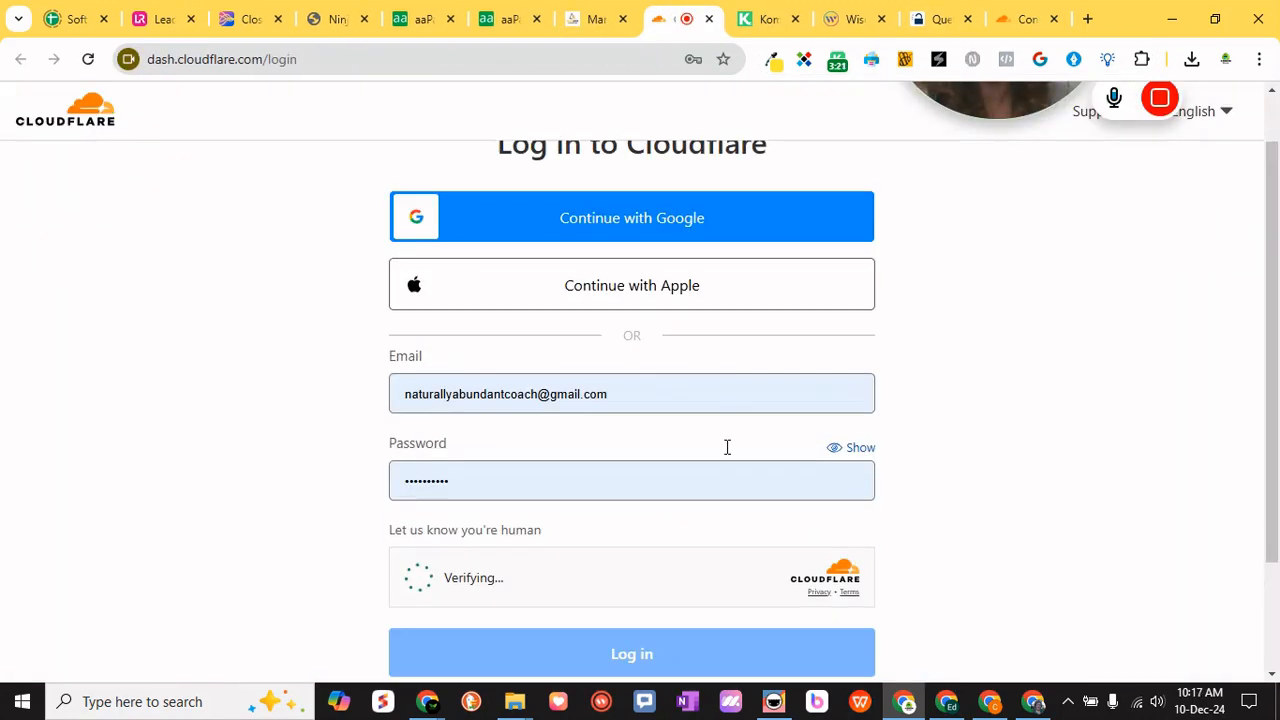
# - Complete the human verification and log in to Cloudflare with the saved account email and password
pyautogui.scroll(-2, 726, 447)
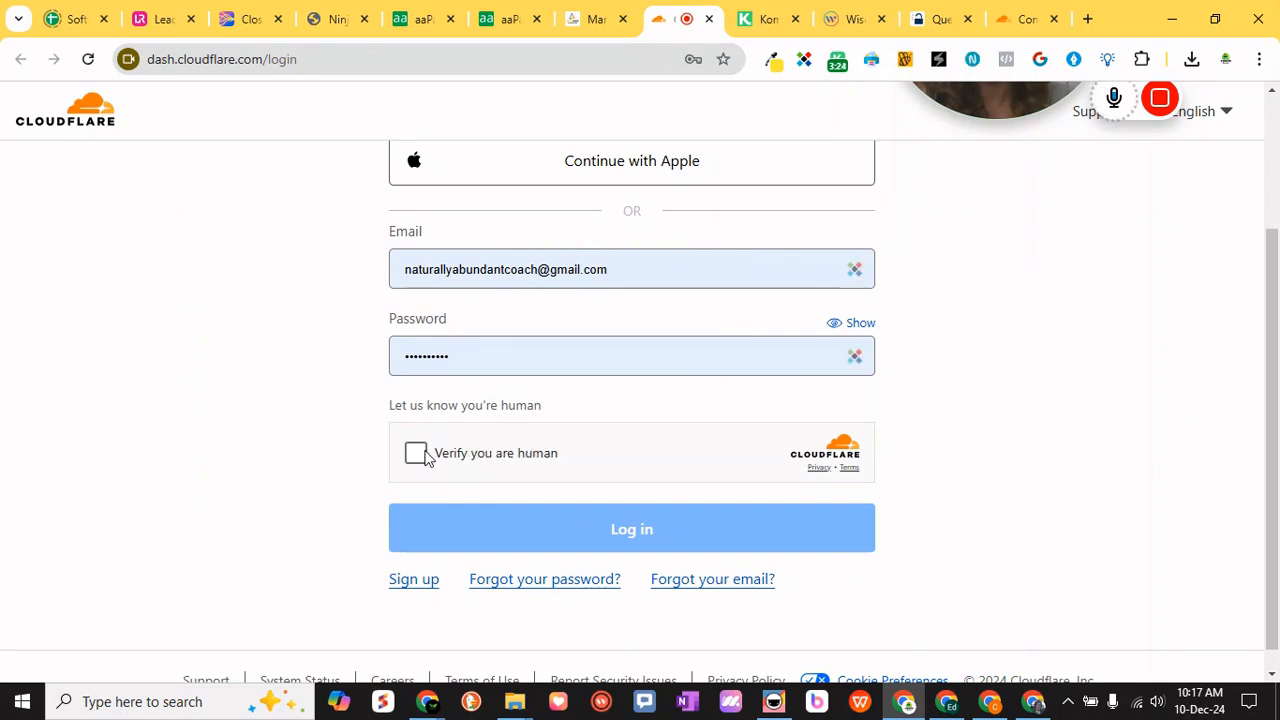
pyautogui.click(414, 455)
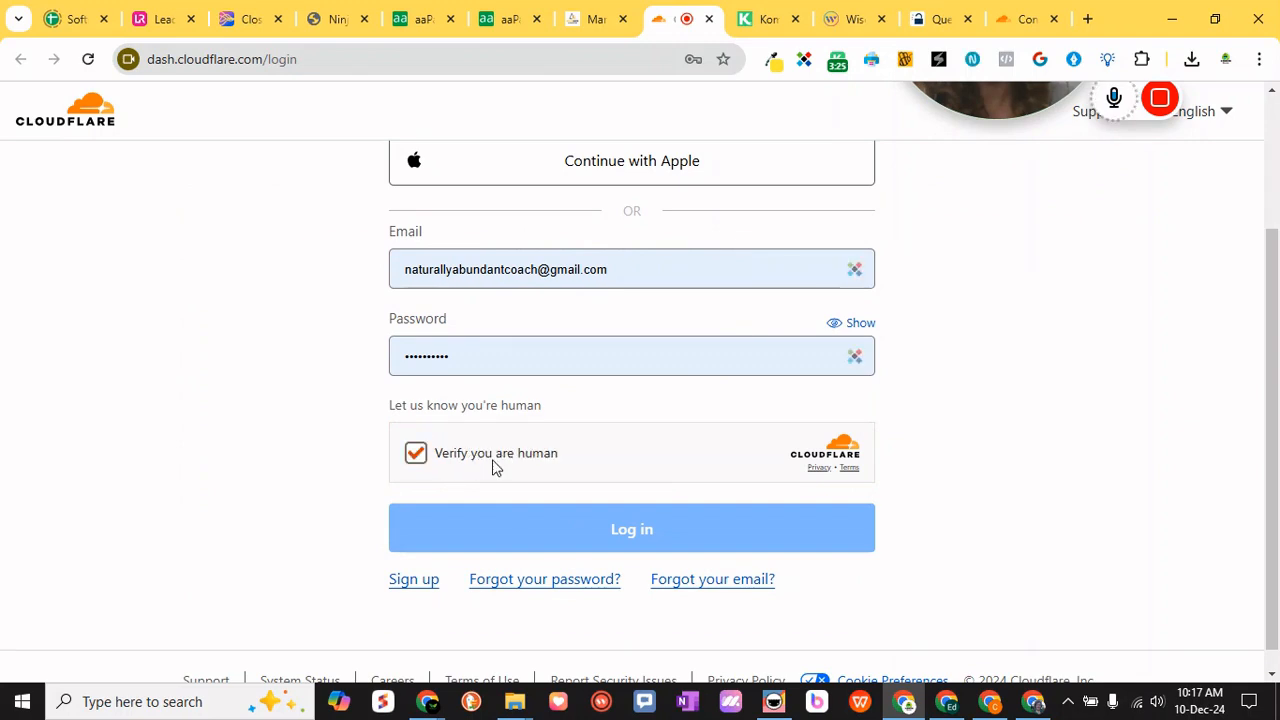
pyautogui.click(855, 279)
pyautogui.click(853, 278)
pyautogui.moveTo(837, 305)
pyautogui.click(960, 371)
pyautogui.click(583, 515)
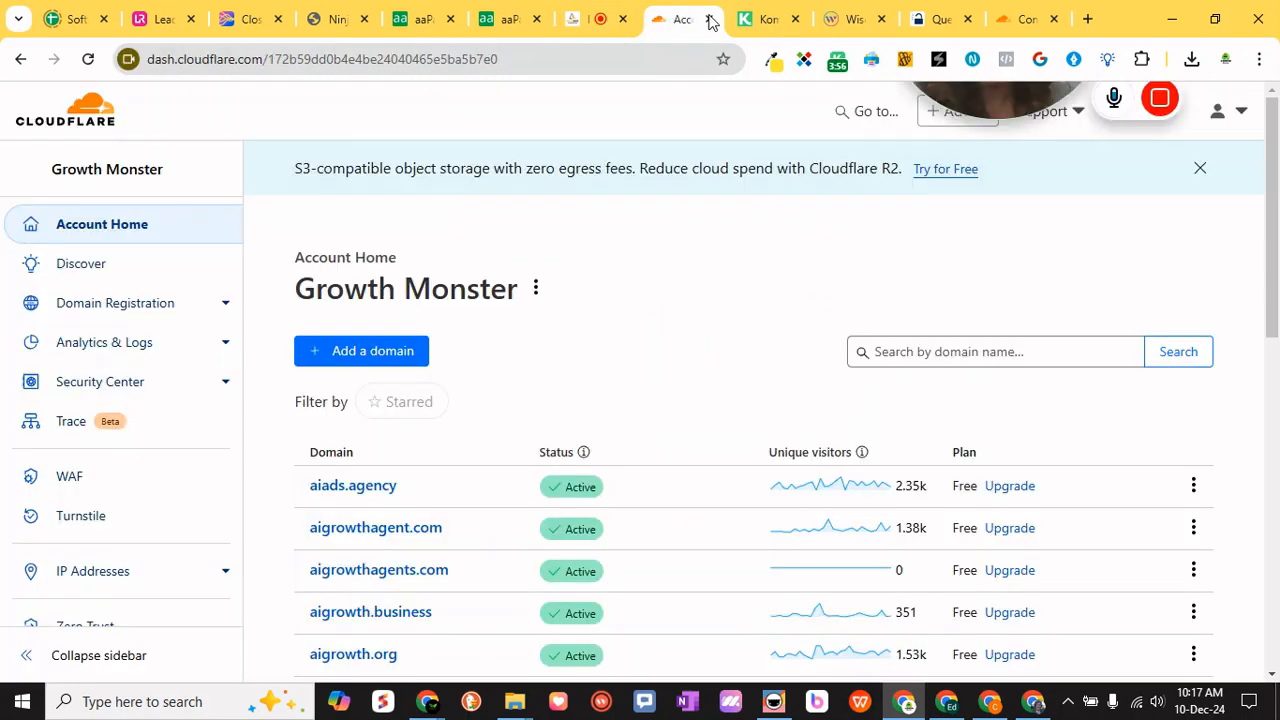
# - Close the Cloudflare dashboard, review the required DNS records and restart the automatic DNS configuration through Cloudflare authorization
pyautogui.click(710, 22)
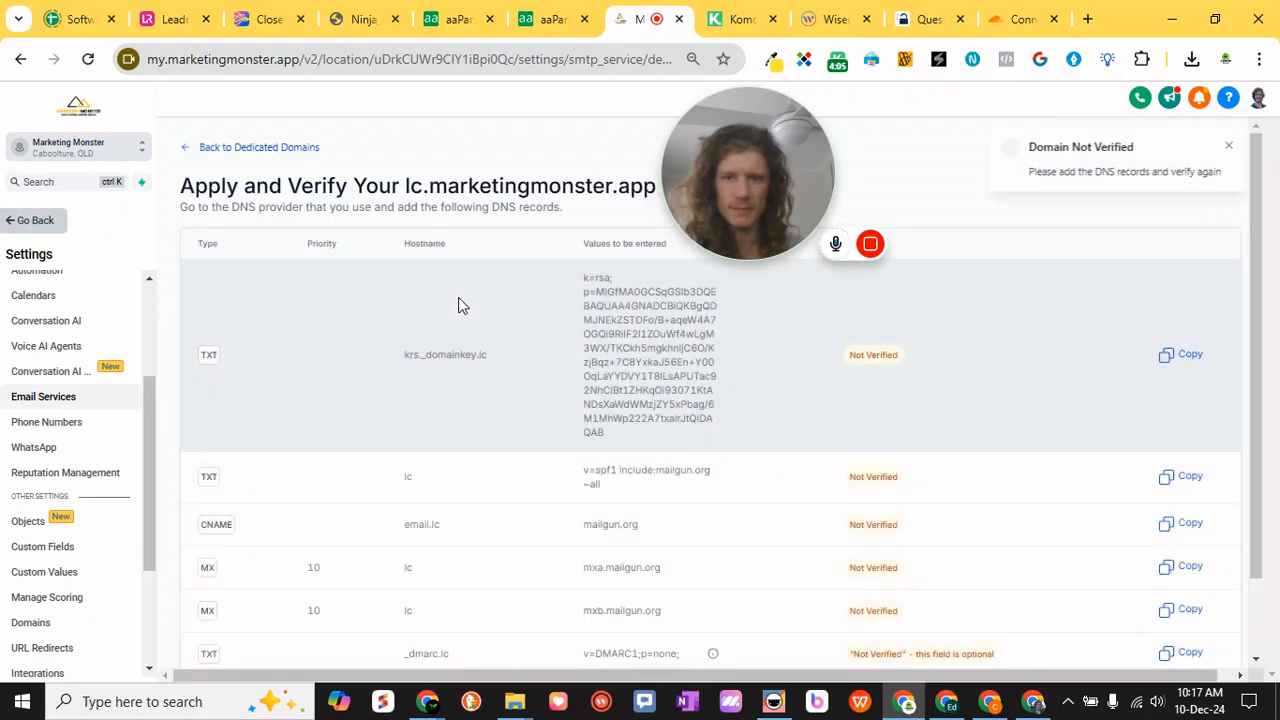
pyautogui.scroll(-1, 543, 420)
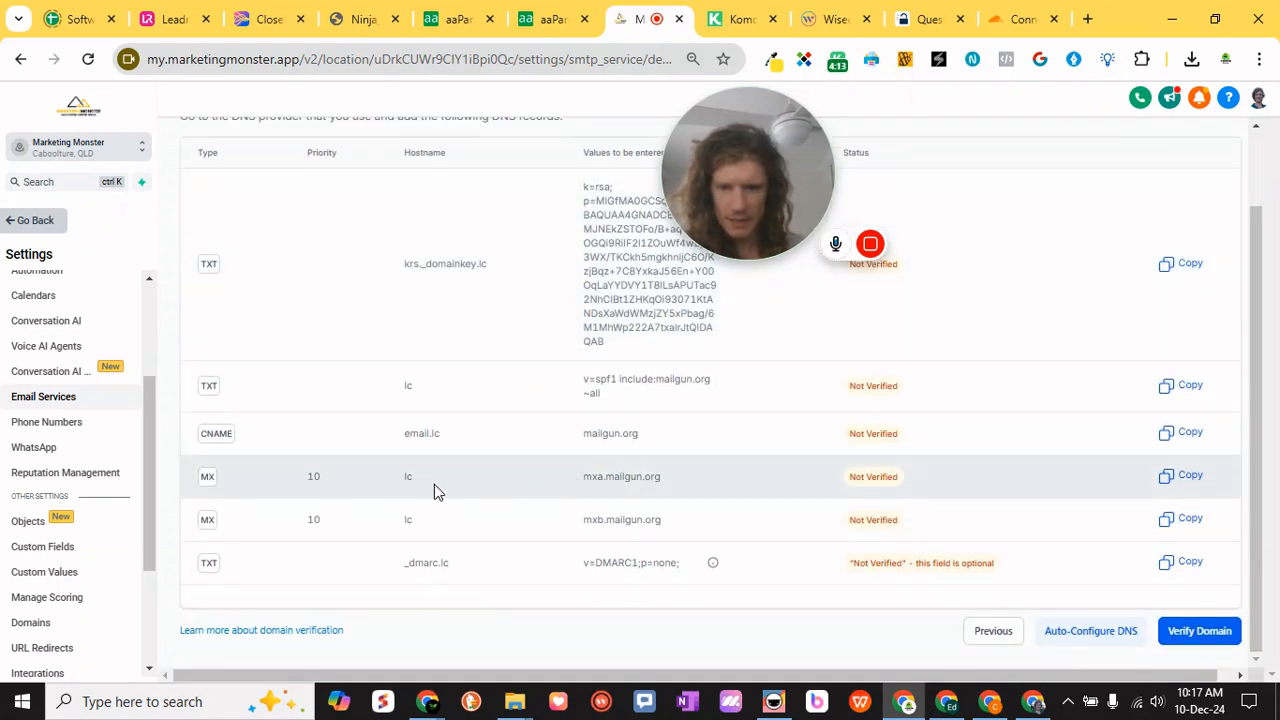
pyautogui.scroll(1, 434, 484)
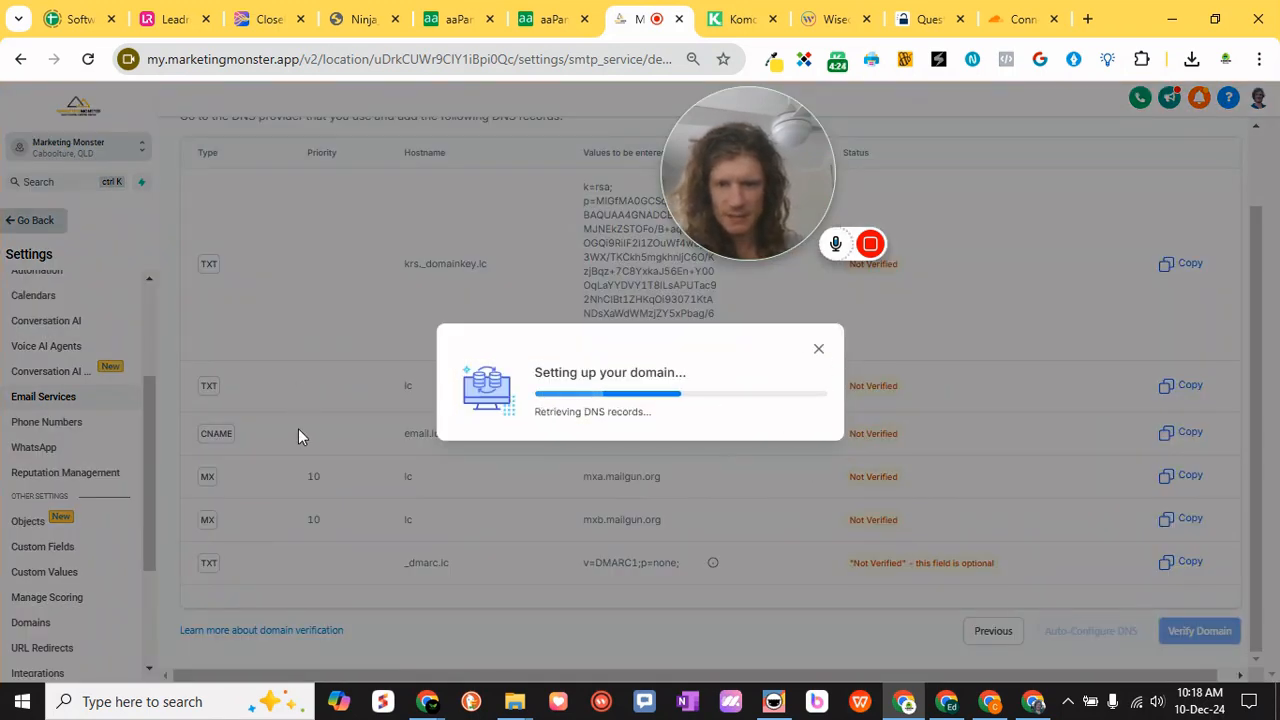
pyautogui.click(764, 493)
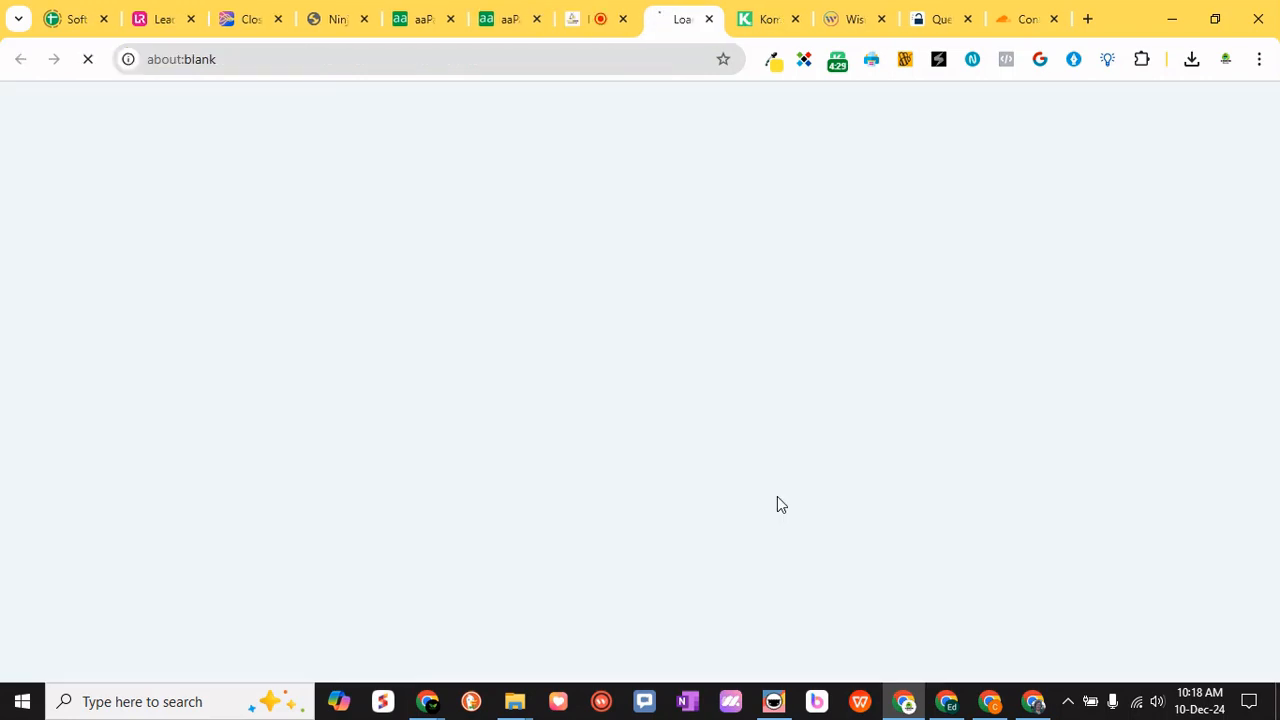
# - Review the DNS records LeadConnector will add for lc.marketingmonster.app and authorize them in Cloudflare
pyautogui.scroll(-3, 626, 380)
pyautogui.scroll(2, 608, 497)
pyautogui.scroll(-3, 486, 366)
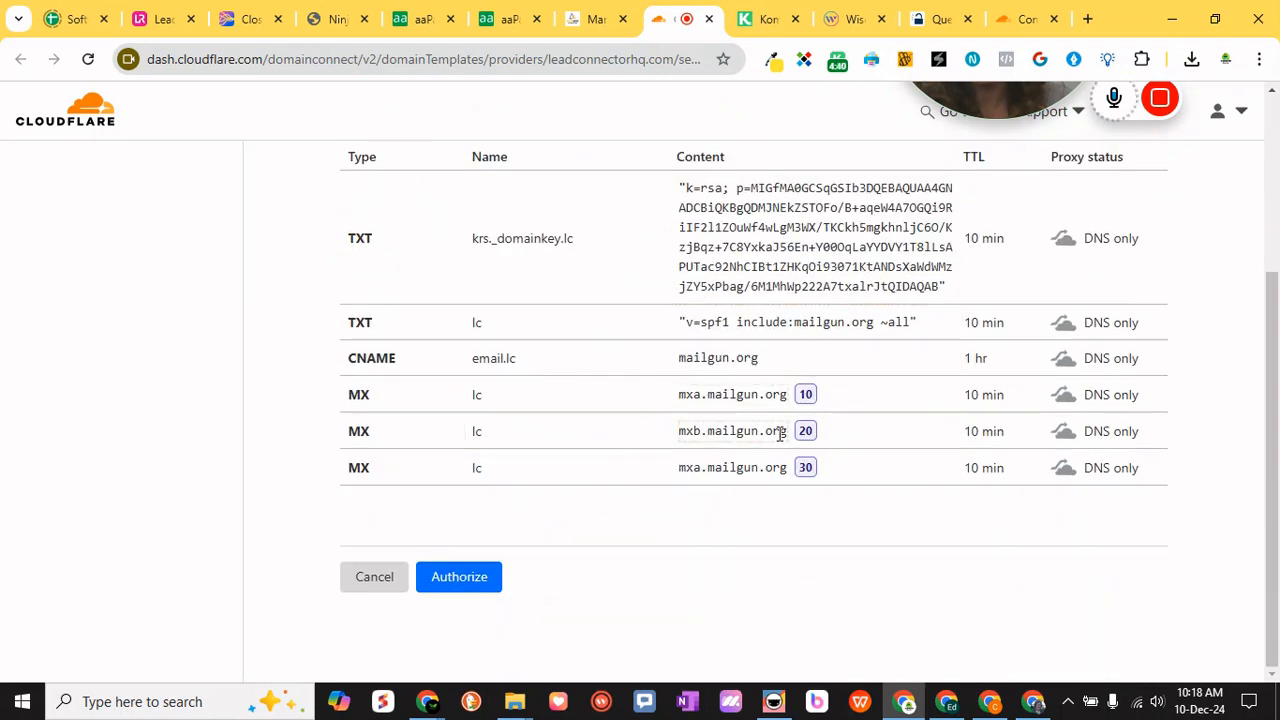
pyautogui.scroll(1, 781, 433)
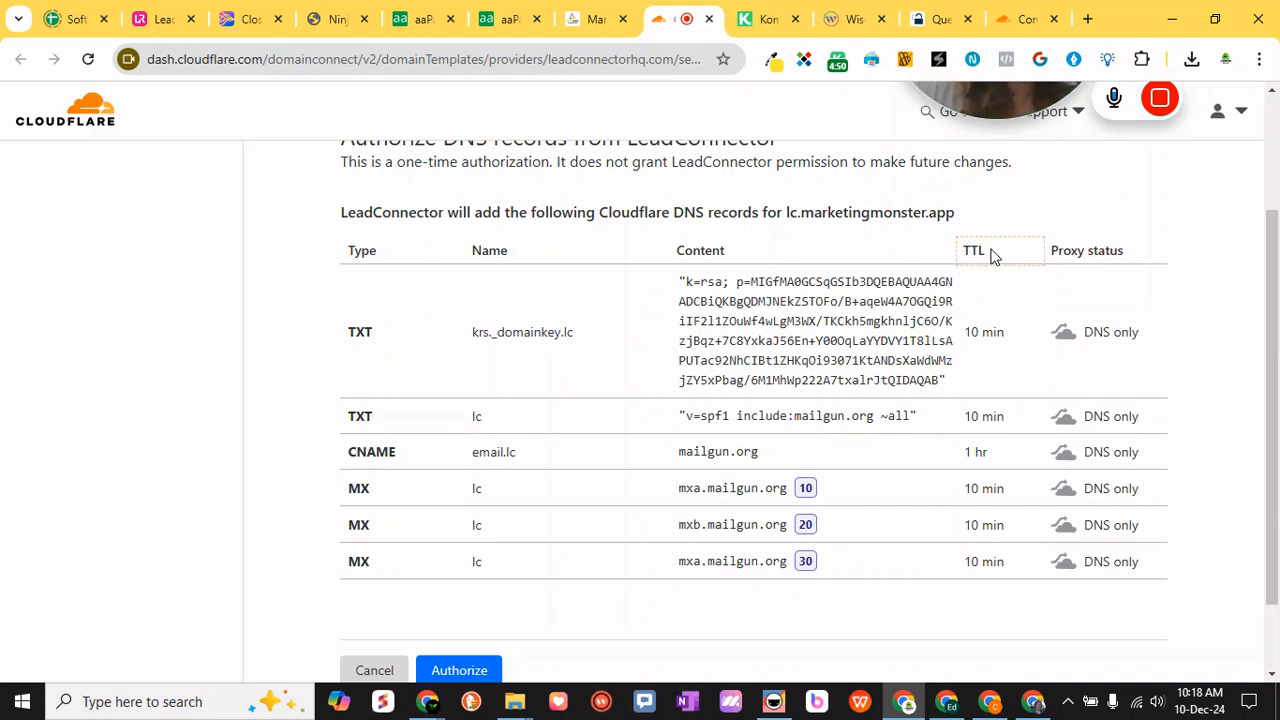
pyautogui.click(1097, 347)
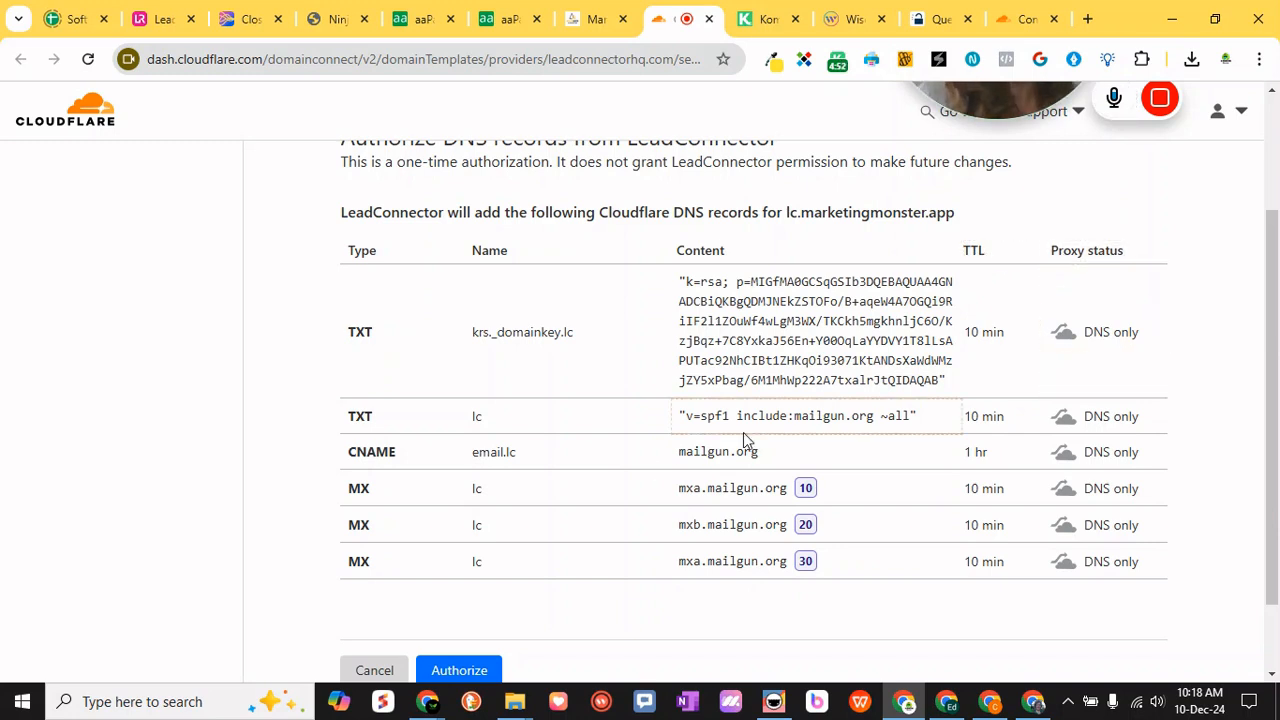
pyautogui.scroll(-1, 823, 423)
pyautogui.click(263, 202)
pyautogui.scroll(2, 360, 248)
pyautogui.scroll(-2, 423, 306)
pyautogui.click(444, 576)
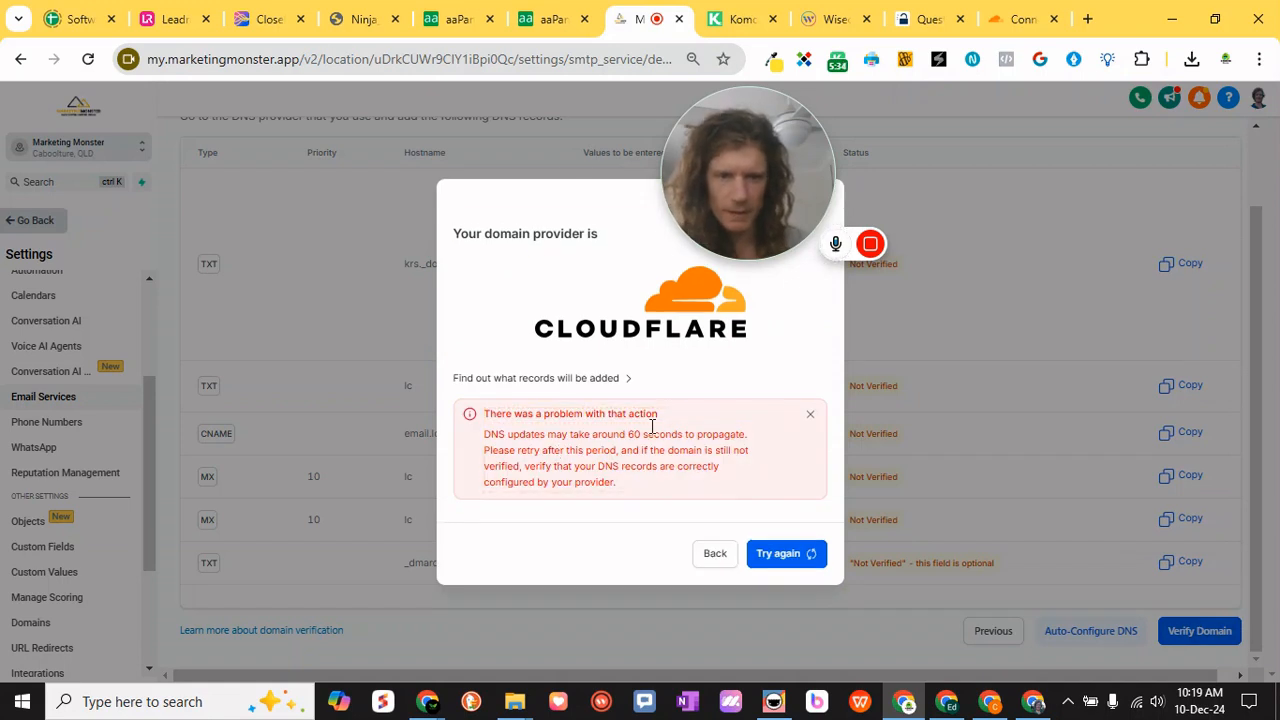
# - Switch to Cloudflare, enter the account dashboard and open the DNS records of marketingmonster.app
pyautogui.click(1020, 19)
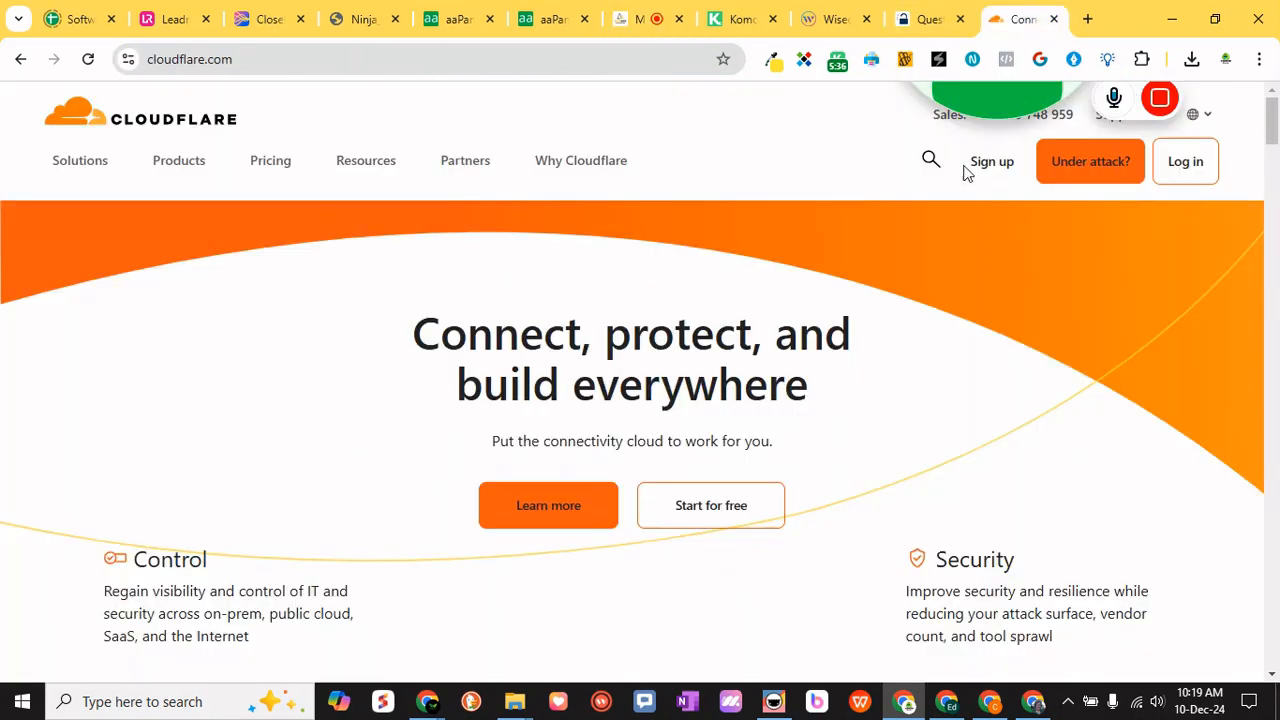
pyautogui.click(1178, 169)
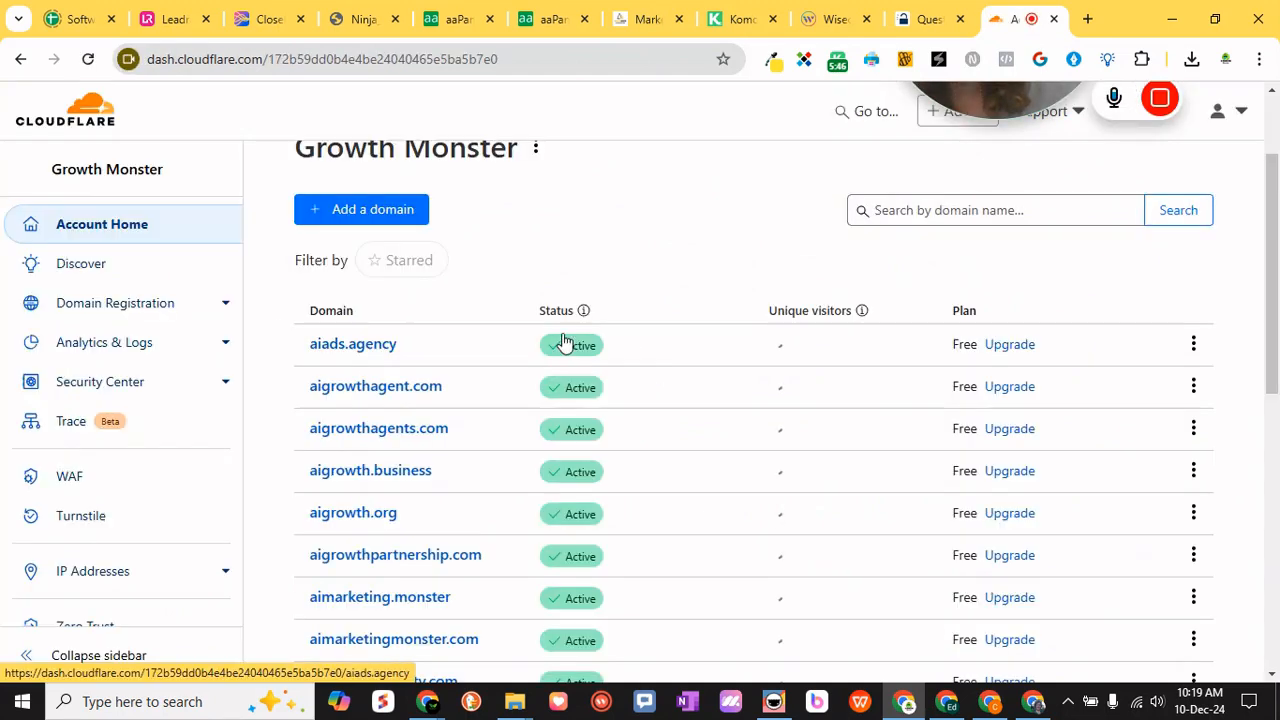
pyautogui.scroll(-4, 458, 460)
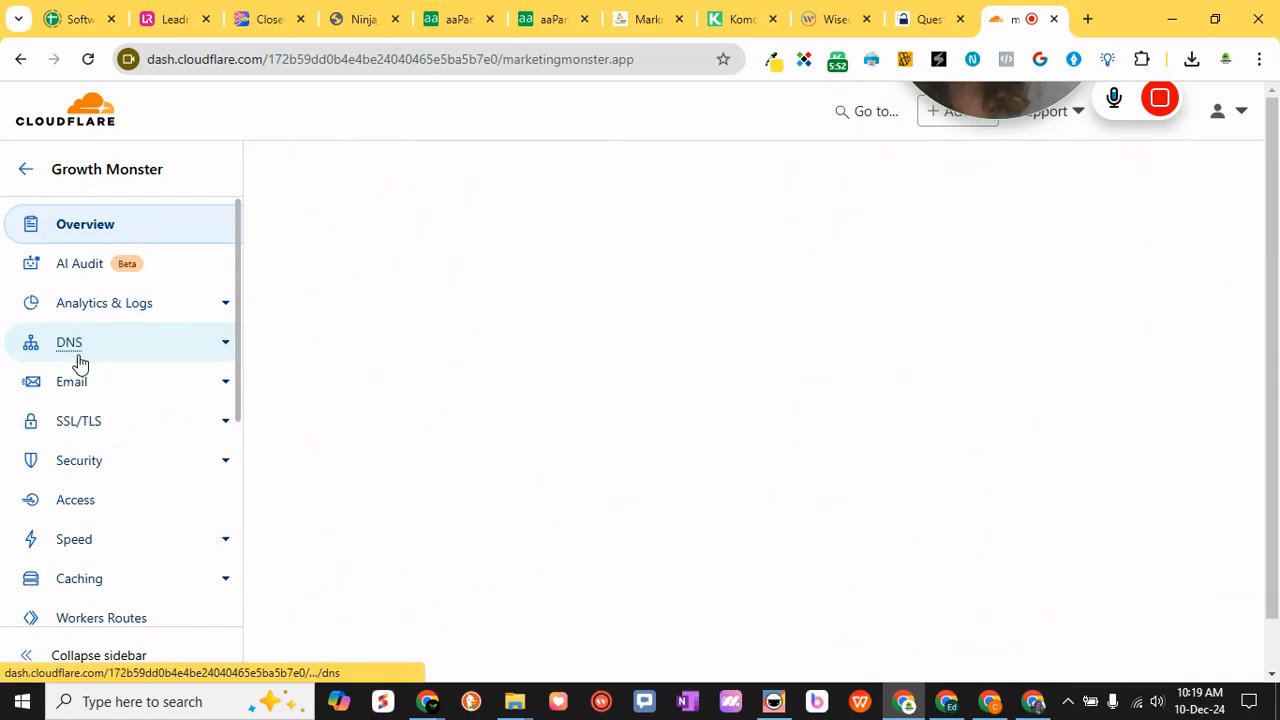
pyautogui.click(80, 360)
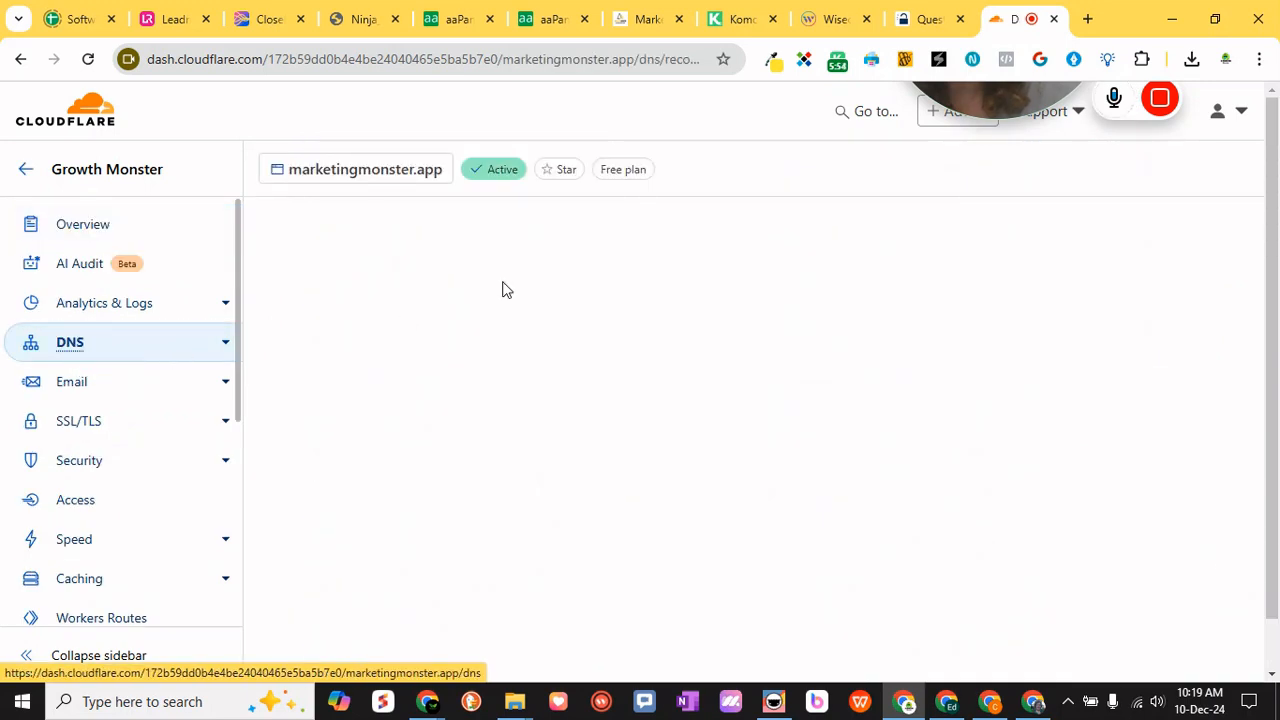
# - Examine the marketingmonster.app DNS records for the CNAME, MX and TXT entries belonging to the lc subdomain
pyautogui.scroll(-5, 719, 344)
pyautogui.scroll(4, 719, 344)
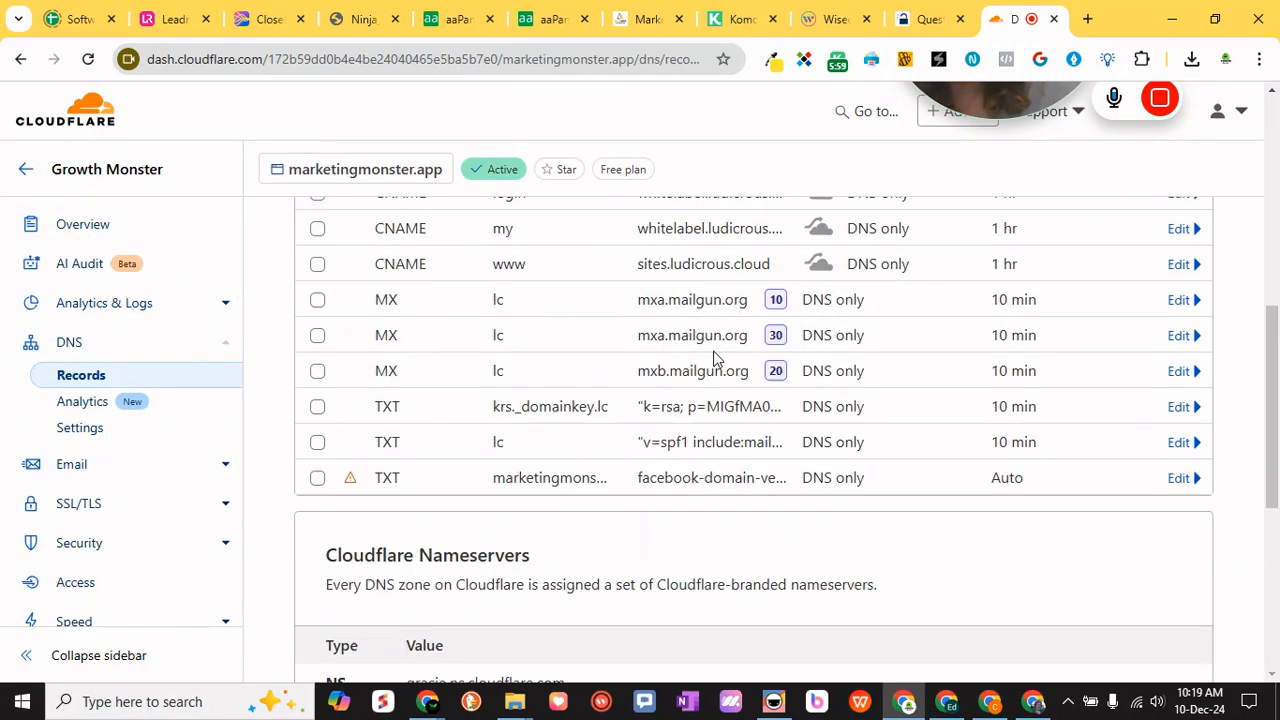
pyautogui.scroll(1, 688, 397)
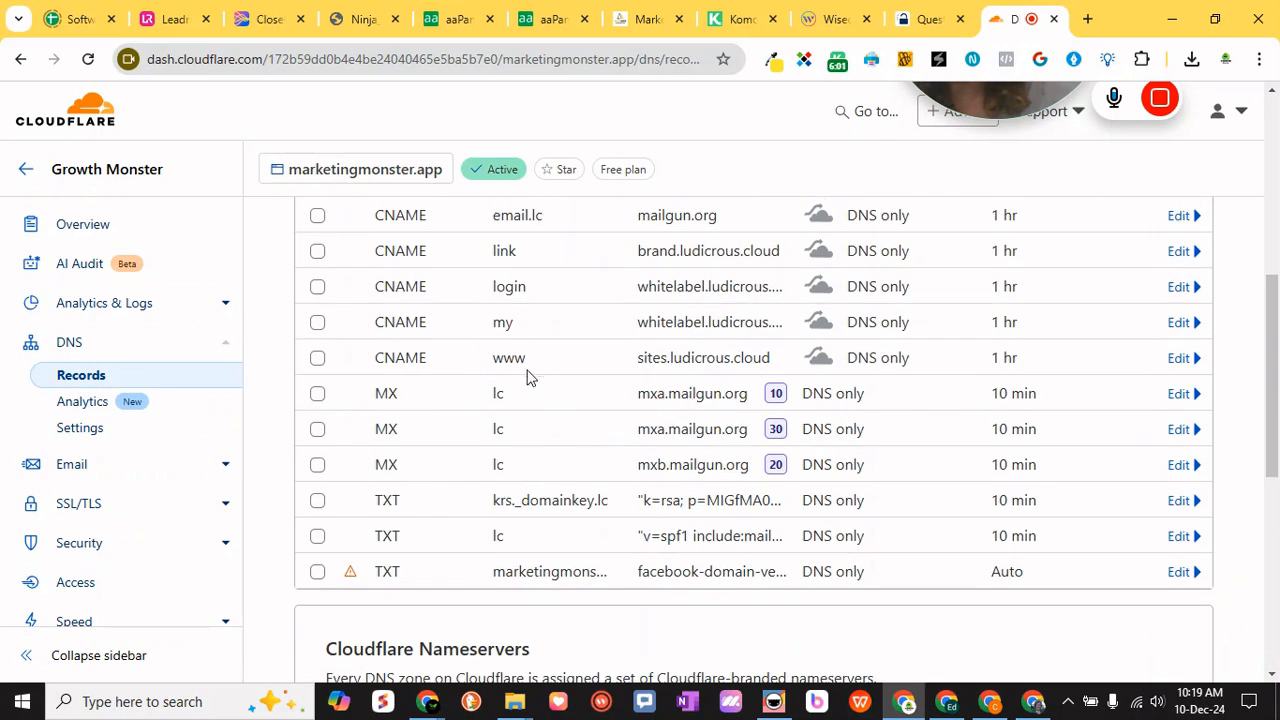
pyautogui.scroll(1, 495, 375)
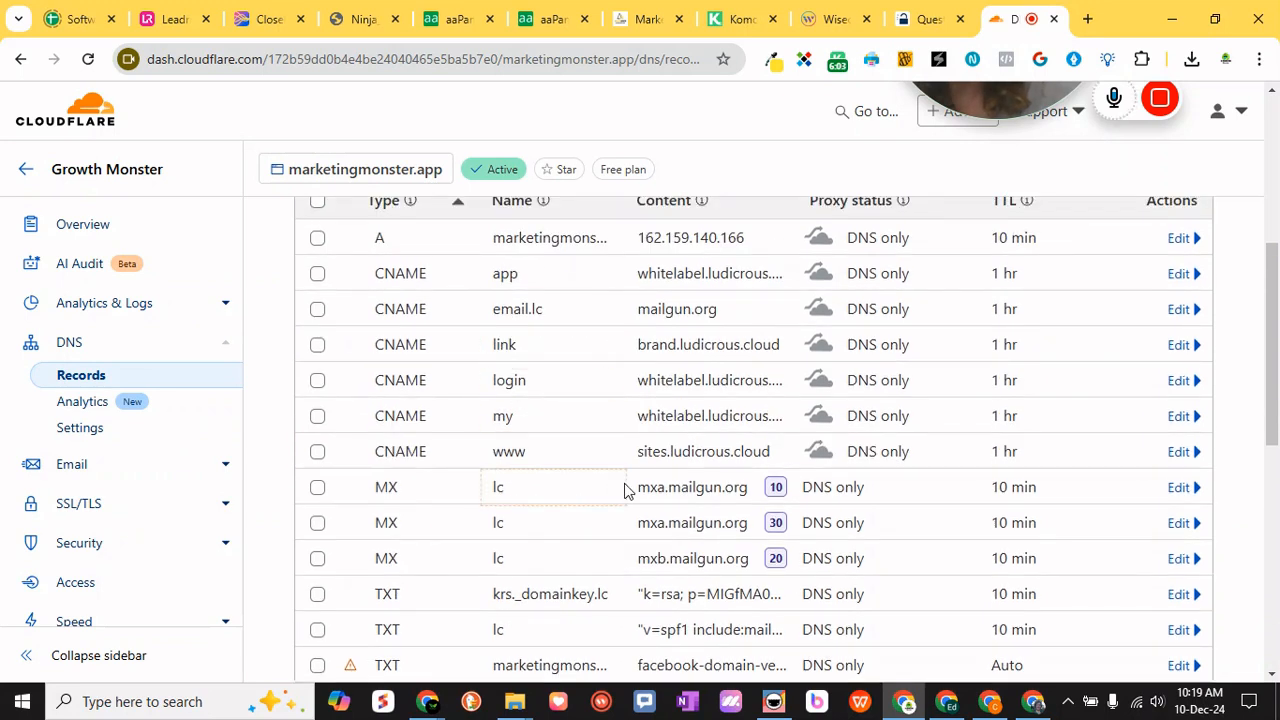
pyautogui.scroll(-1, 560, 500)
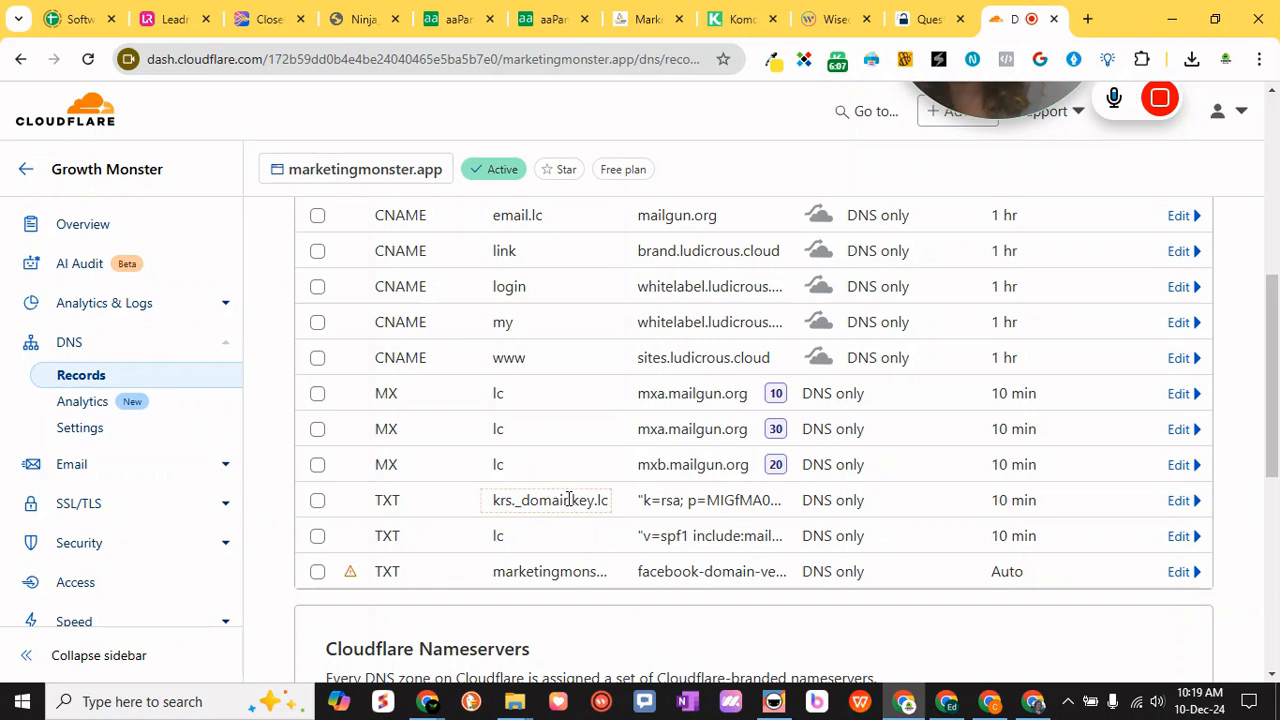
pyautogui.scroll(2, 586, 522)
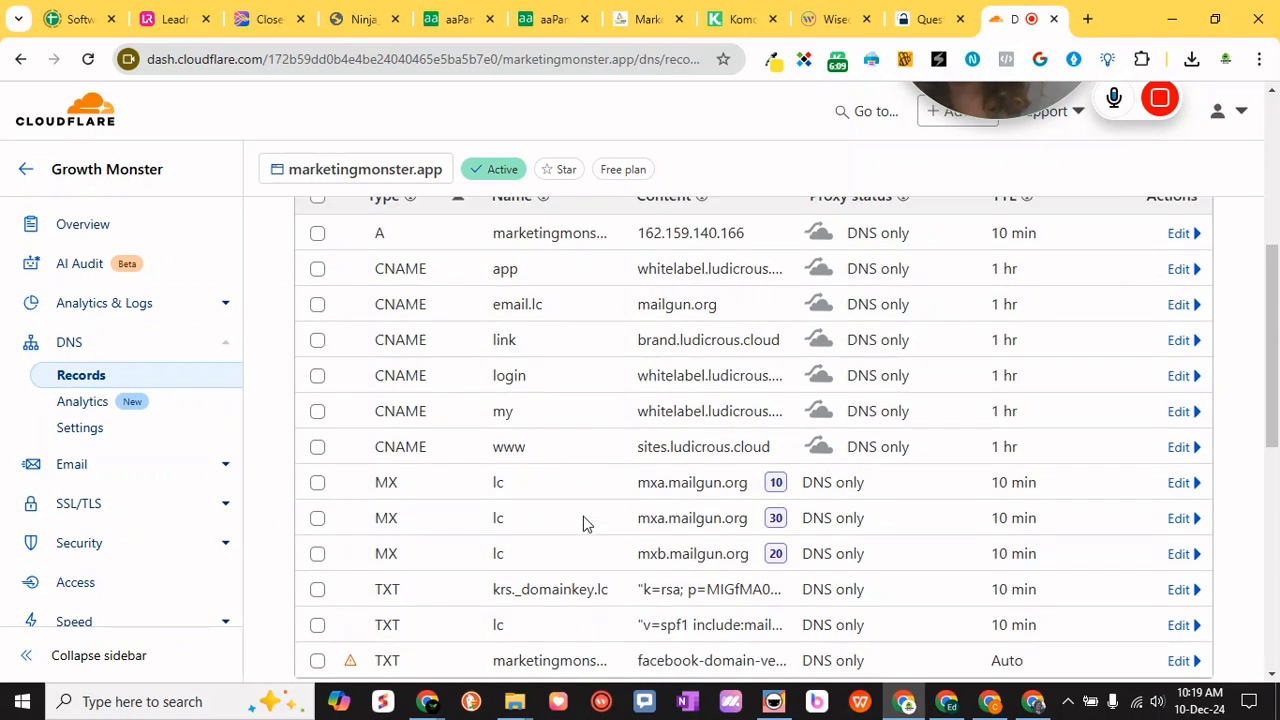
pyautogui.scroll(-3, 598, 470)
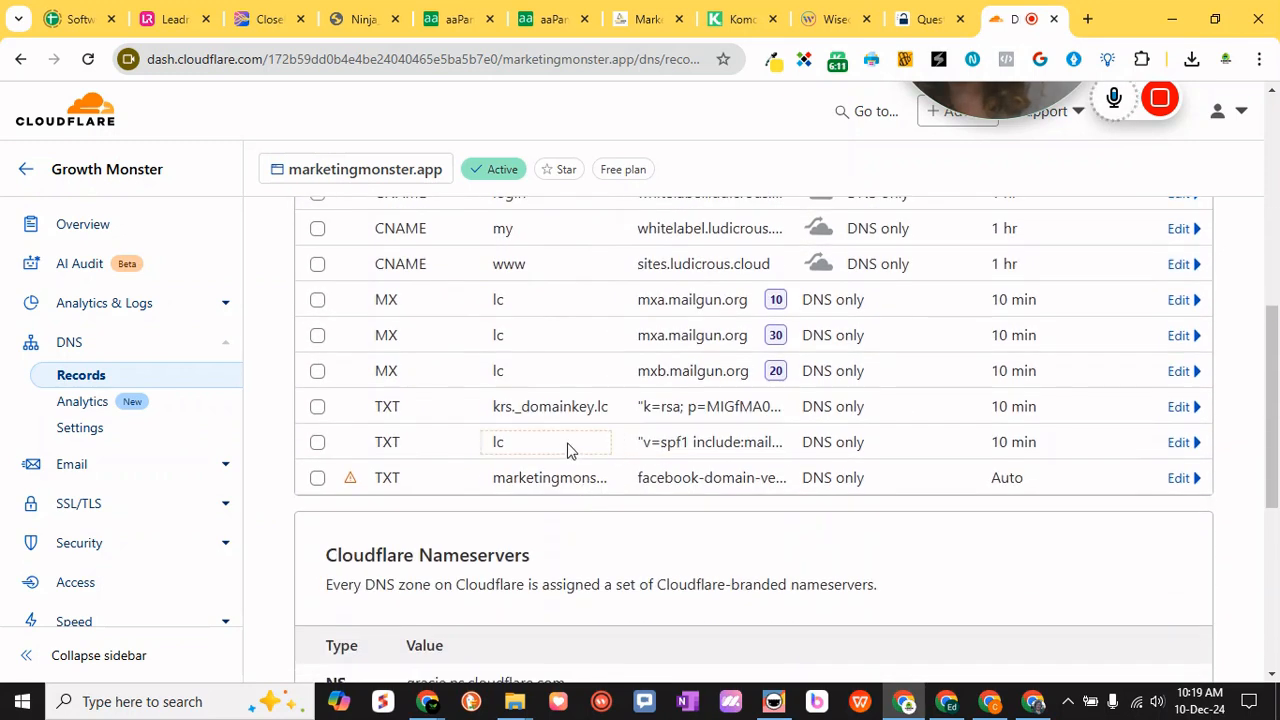
pyautogui.scroll(-5, 620, 464)
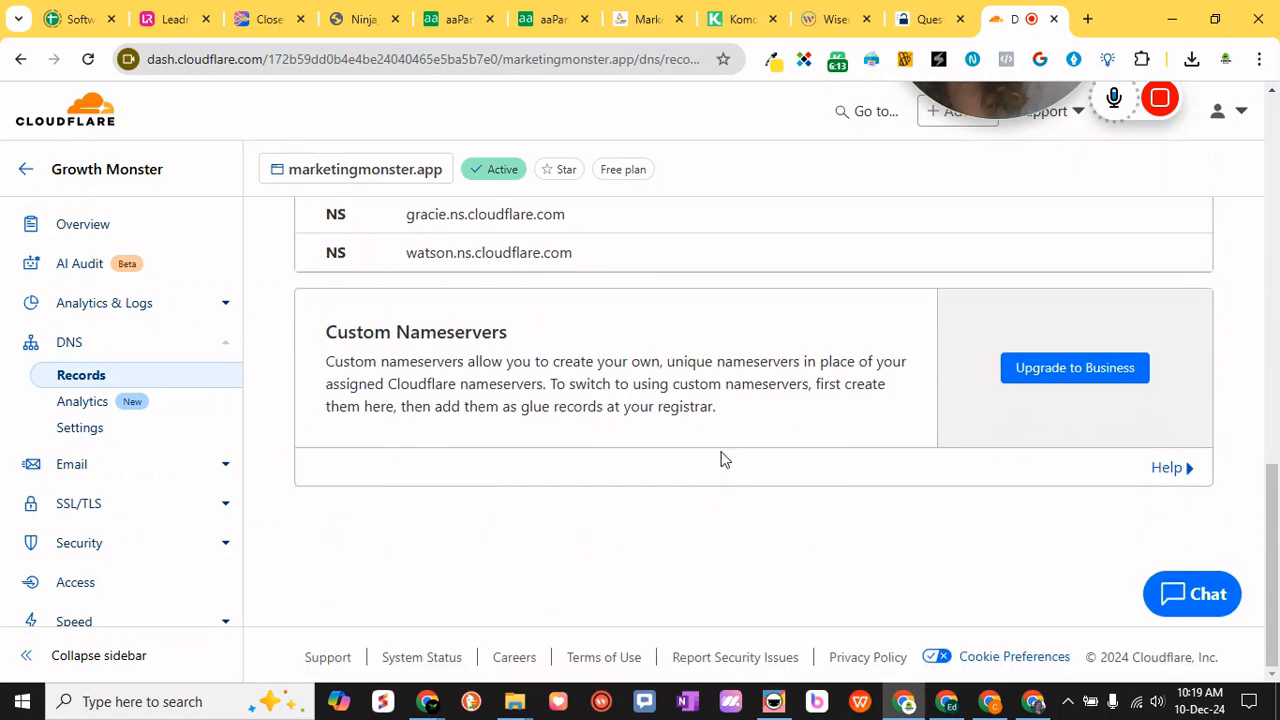
# - Switch back to Marketing Monster, retry the lc.marketingmonster.app verification and check its dedicated domain and dedicated IP details
pyautogui.click(625, 22)
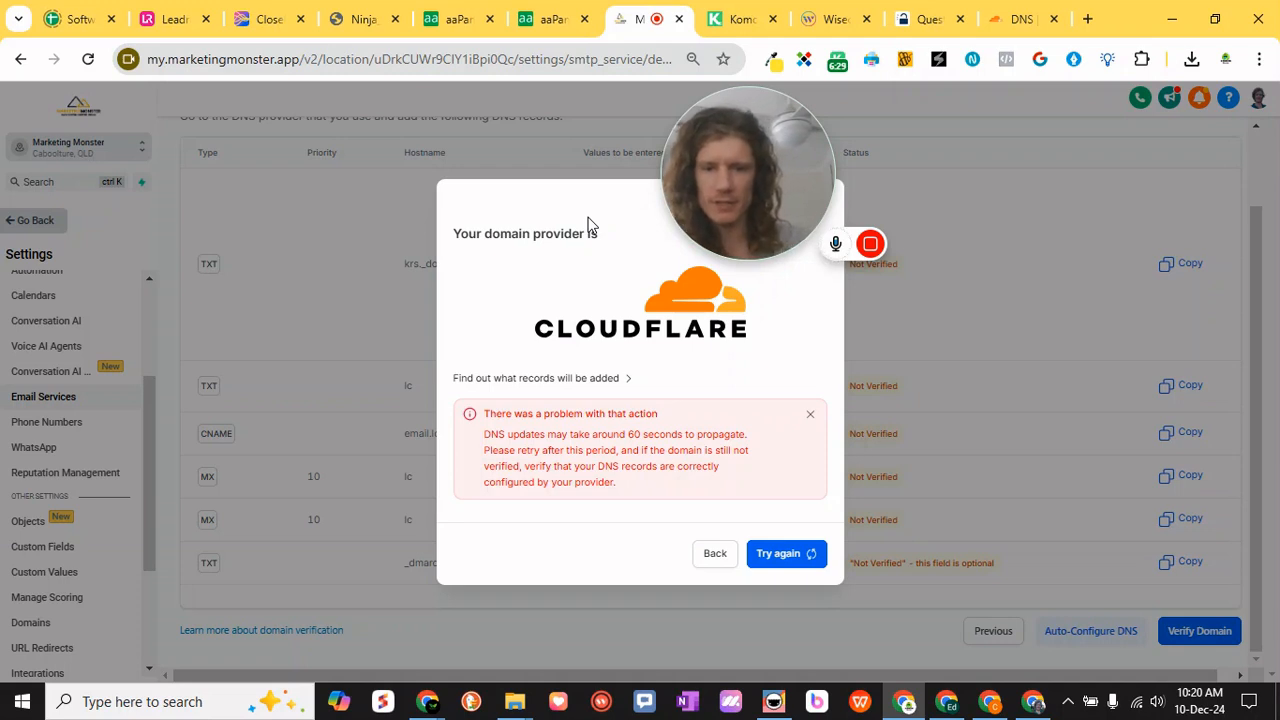
pyautogui.click(782, 553)
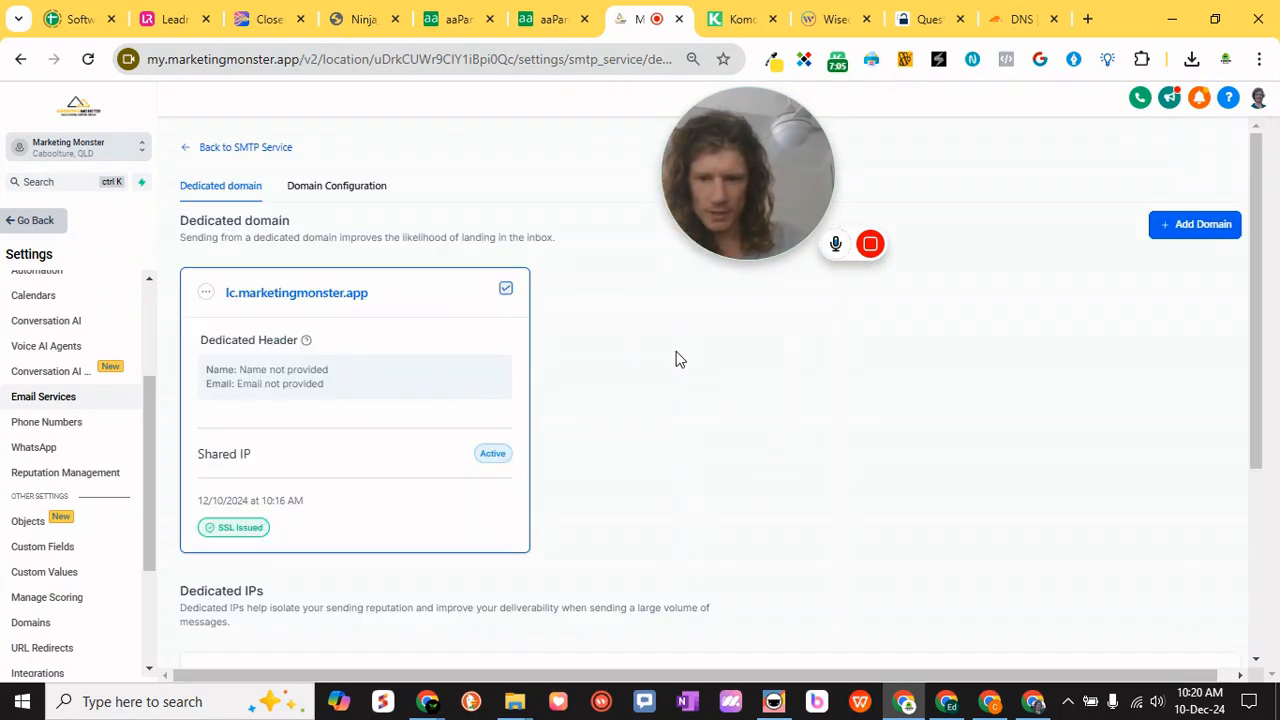
pyautogui.scroll(-2, 676, 359)
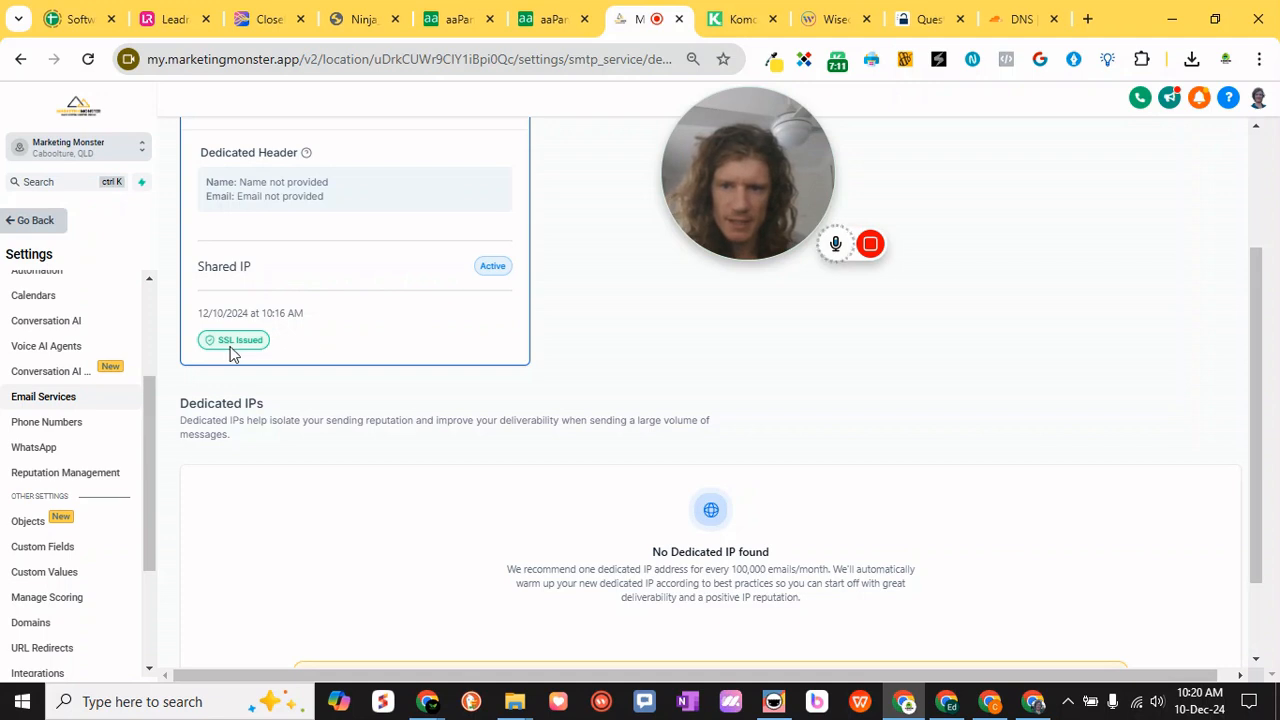
pyautogui.scroll(1, 324, 355)
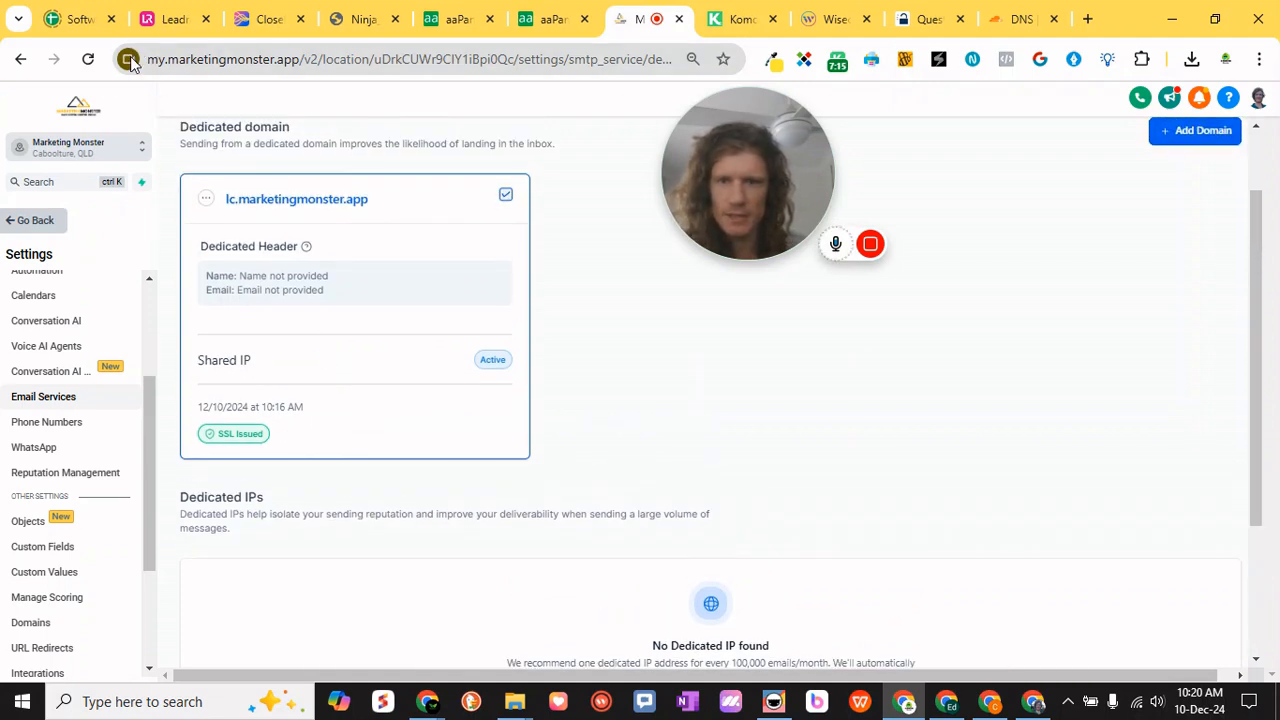
pyautogui.scroll(-2, 518, 430)
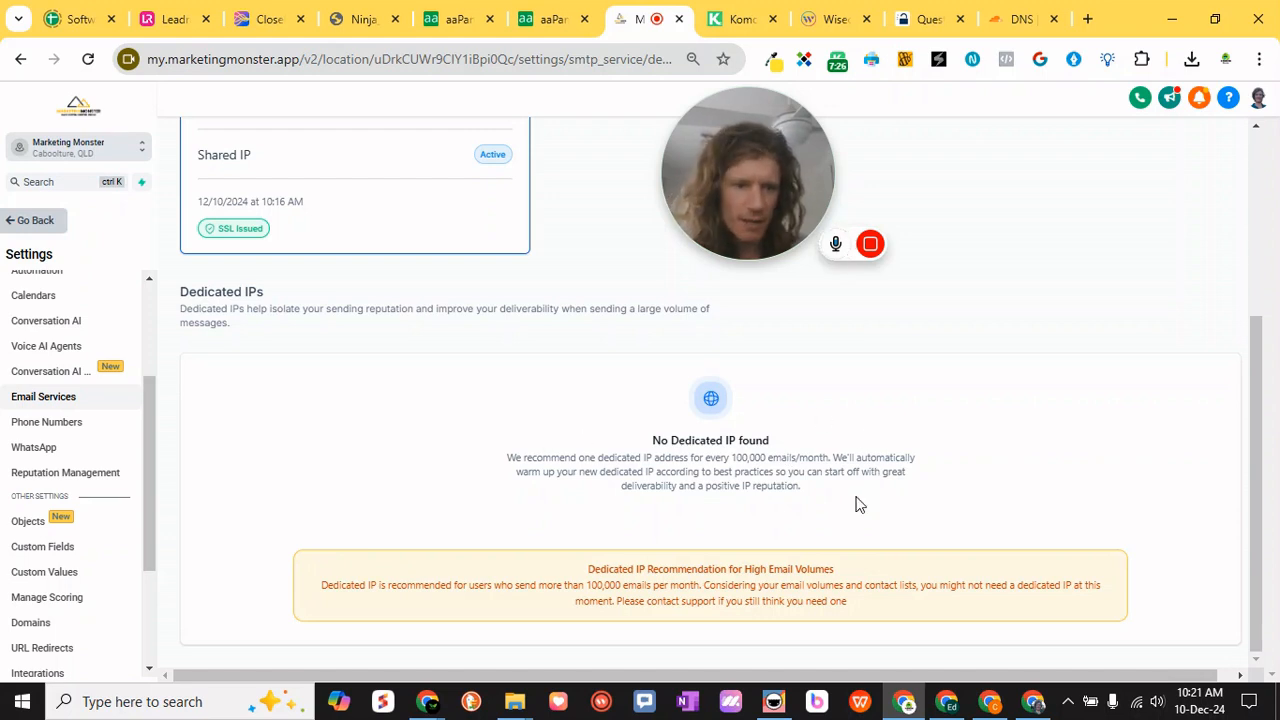
pyautogui.scroll(3, 612, 495)
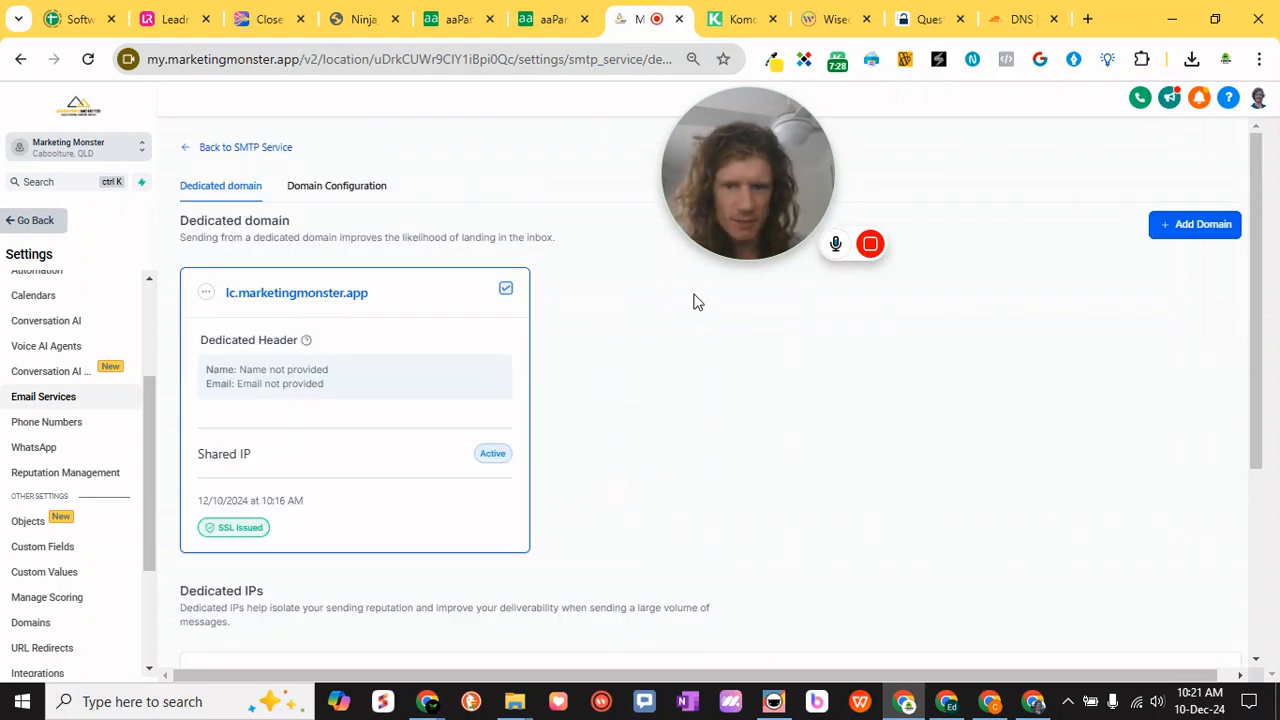
# - Open the domain configuration and review the available domains for workflow, one-to-one conversation, campaign, bulk email and default sending
pyautogui.click(342, 188)
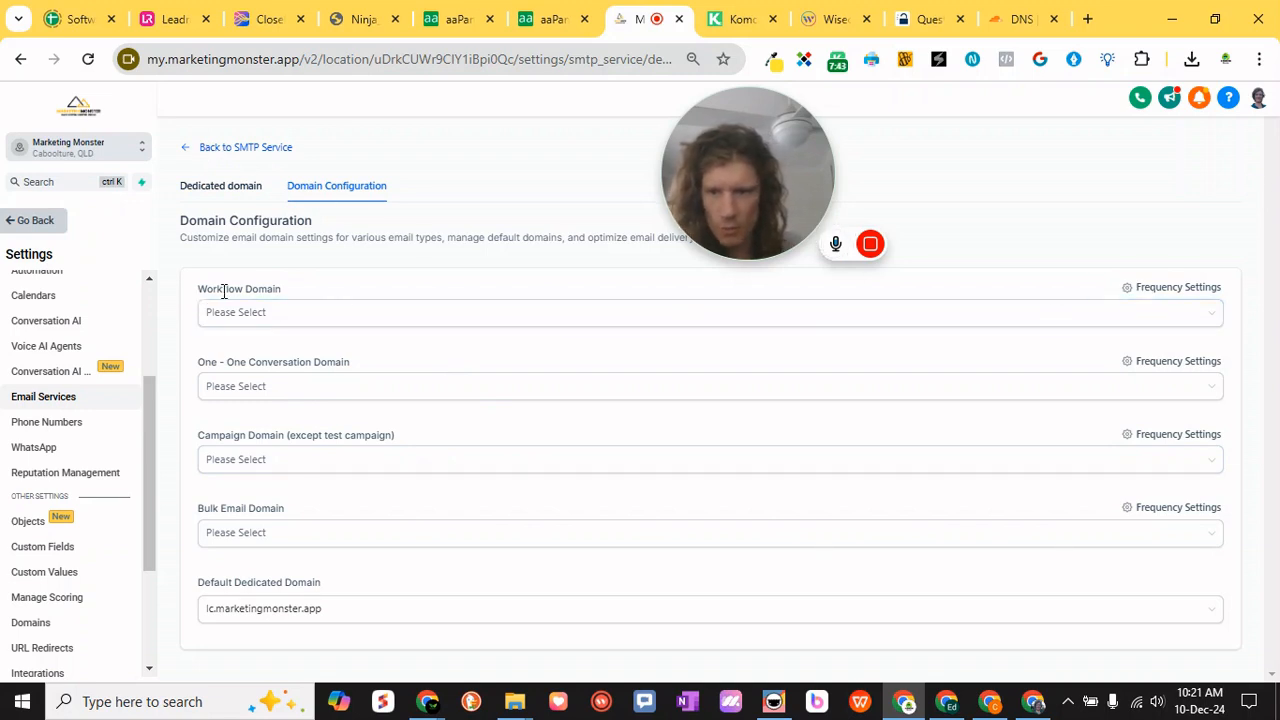
pyautogui.click(314, 311)
pyautogui.click(314, 311)
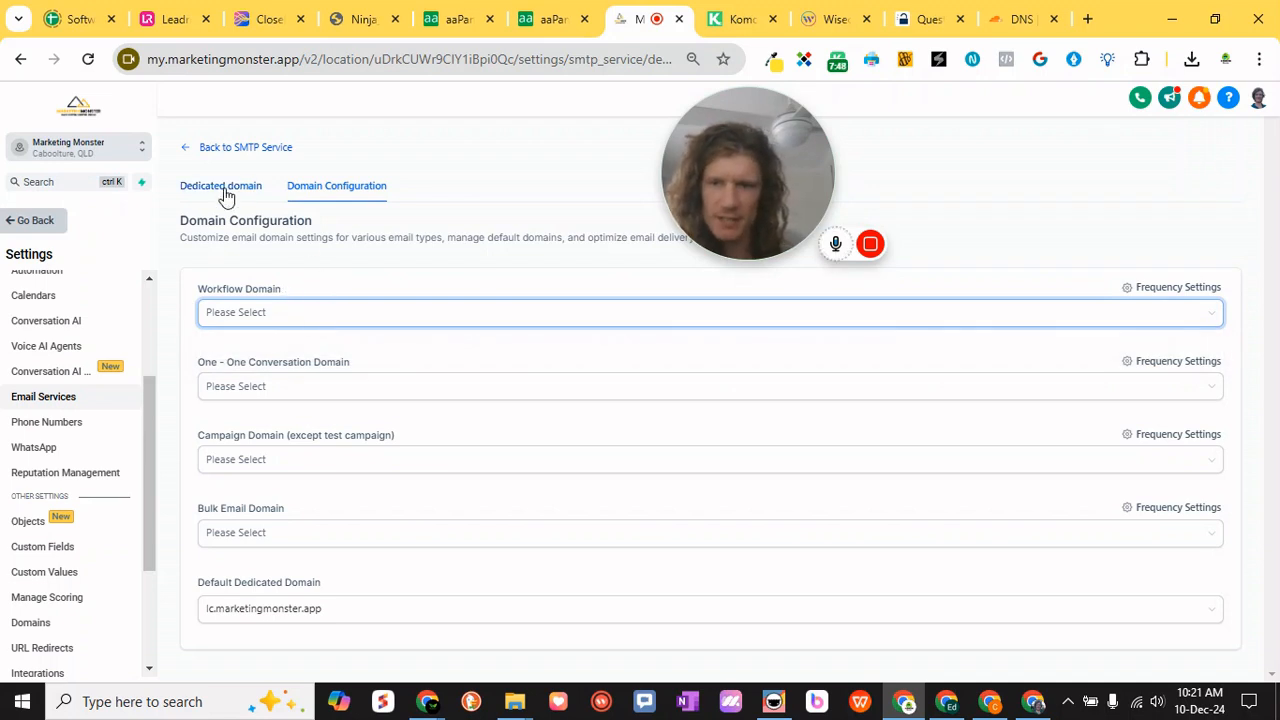
pyautogui.click(285, 318)
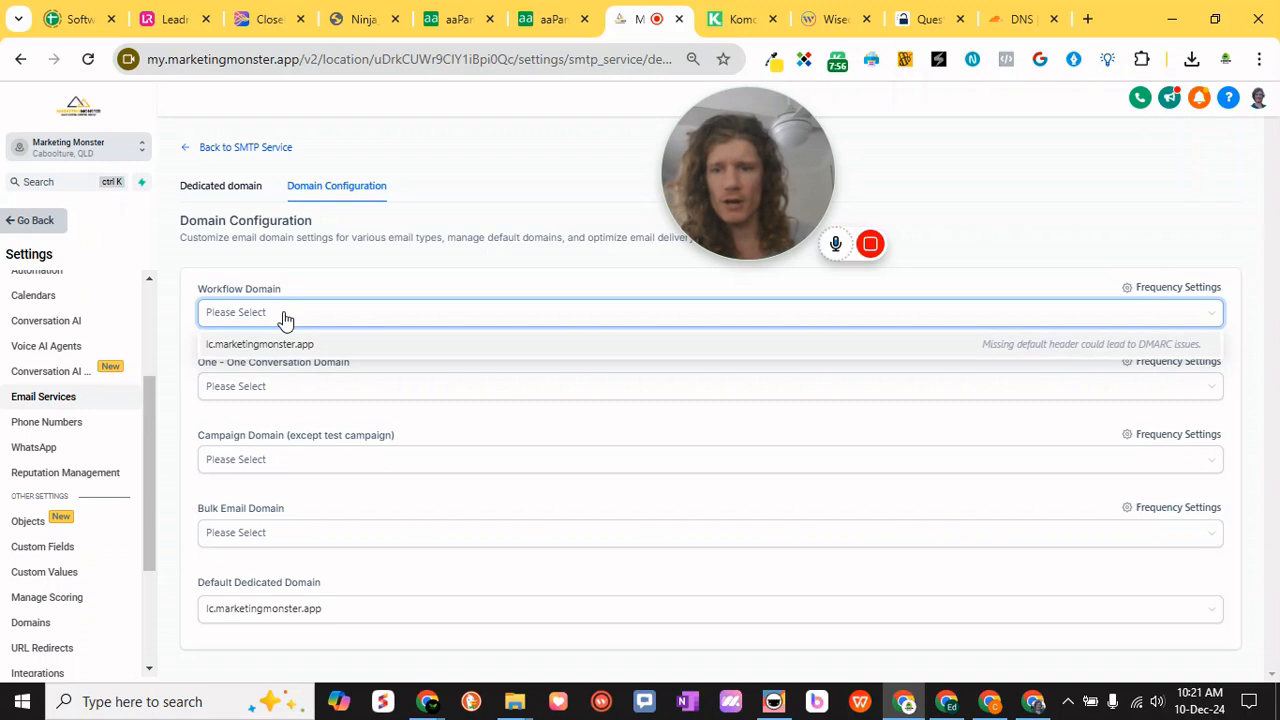
pyautogui.click(285, 318)
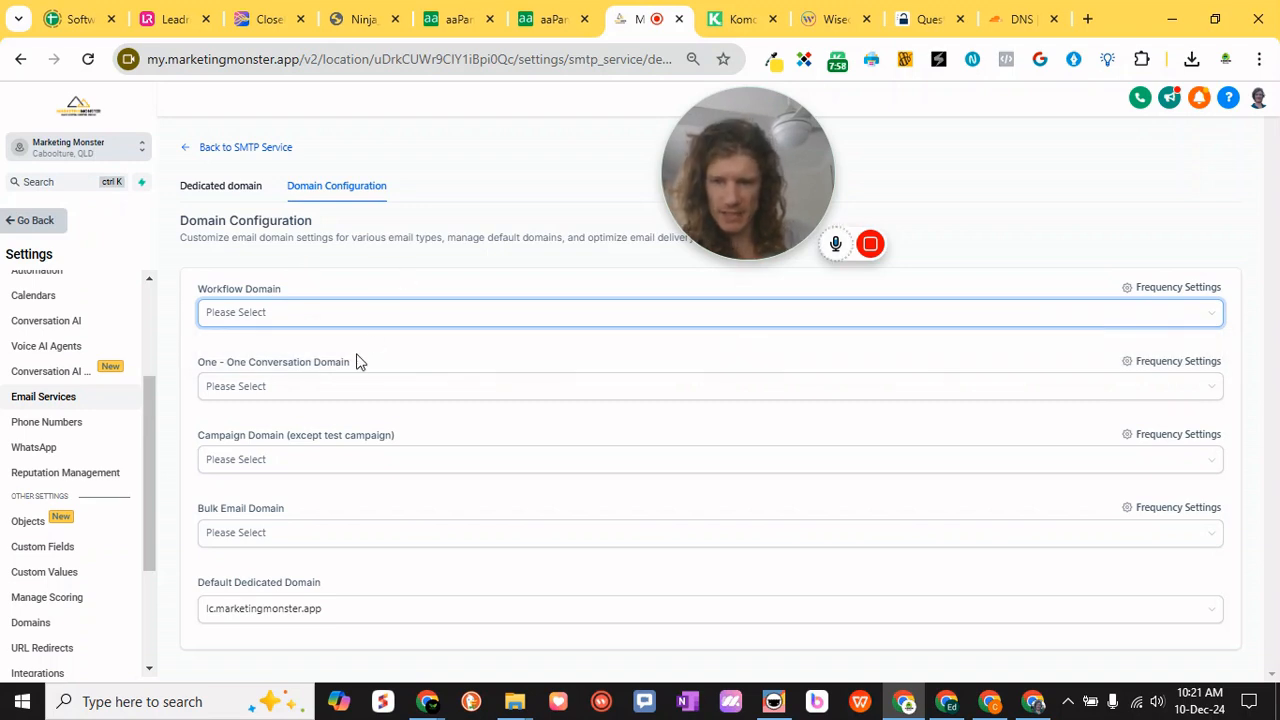
pyautogui.click(512, 386)
pyautogui.click(512, 386)
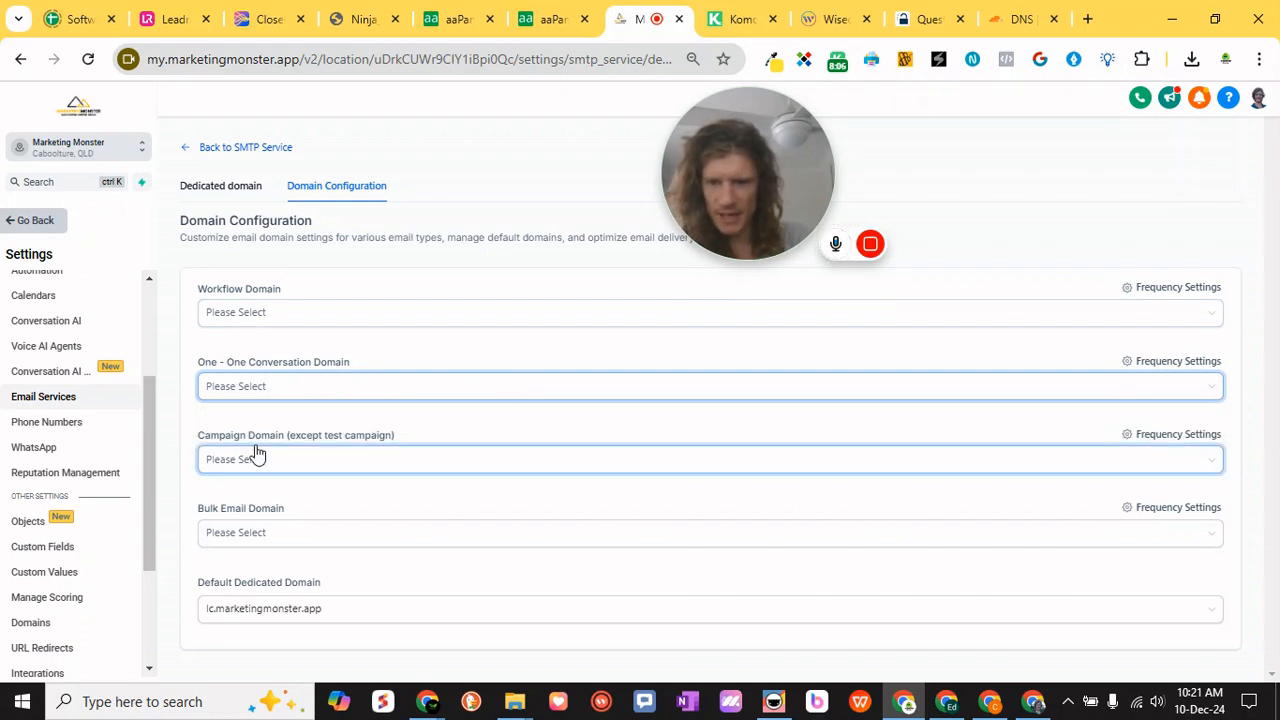
pyautogui.click(459, 458)
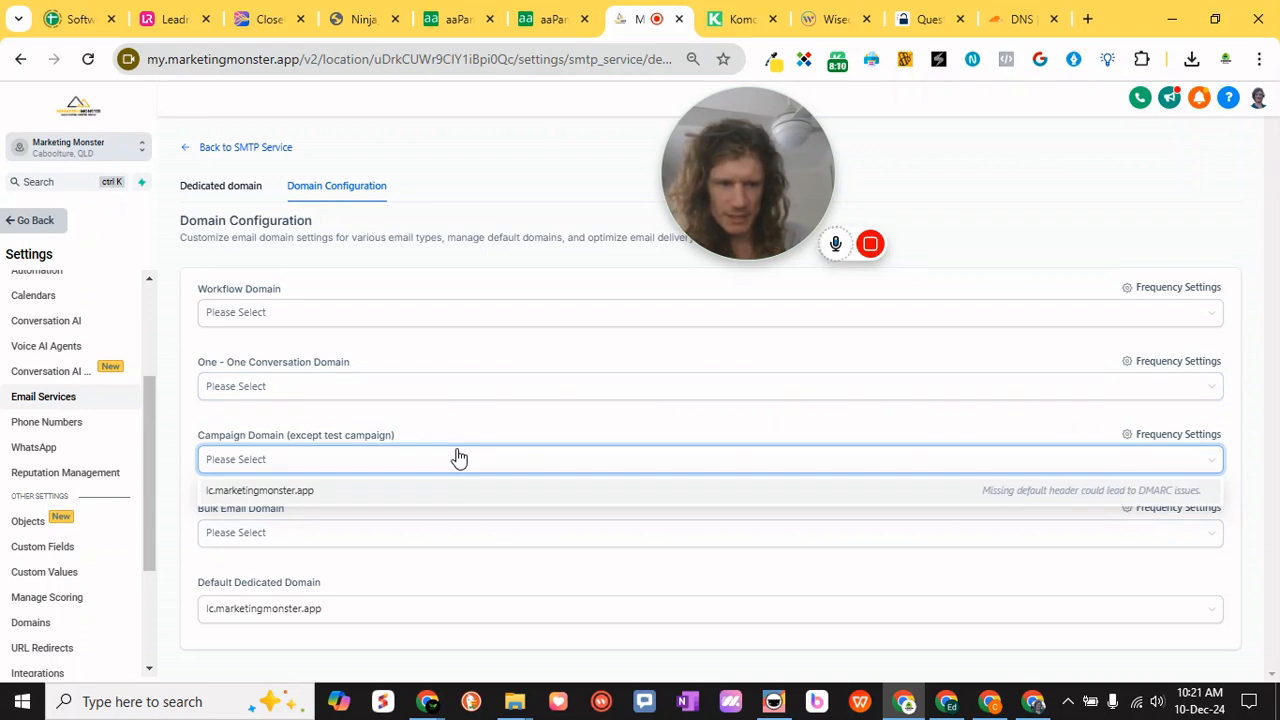
pyautogui.click(459, 458)
pyautogui.click(337, 534)
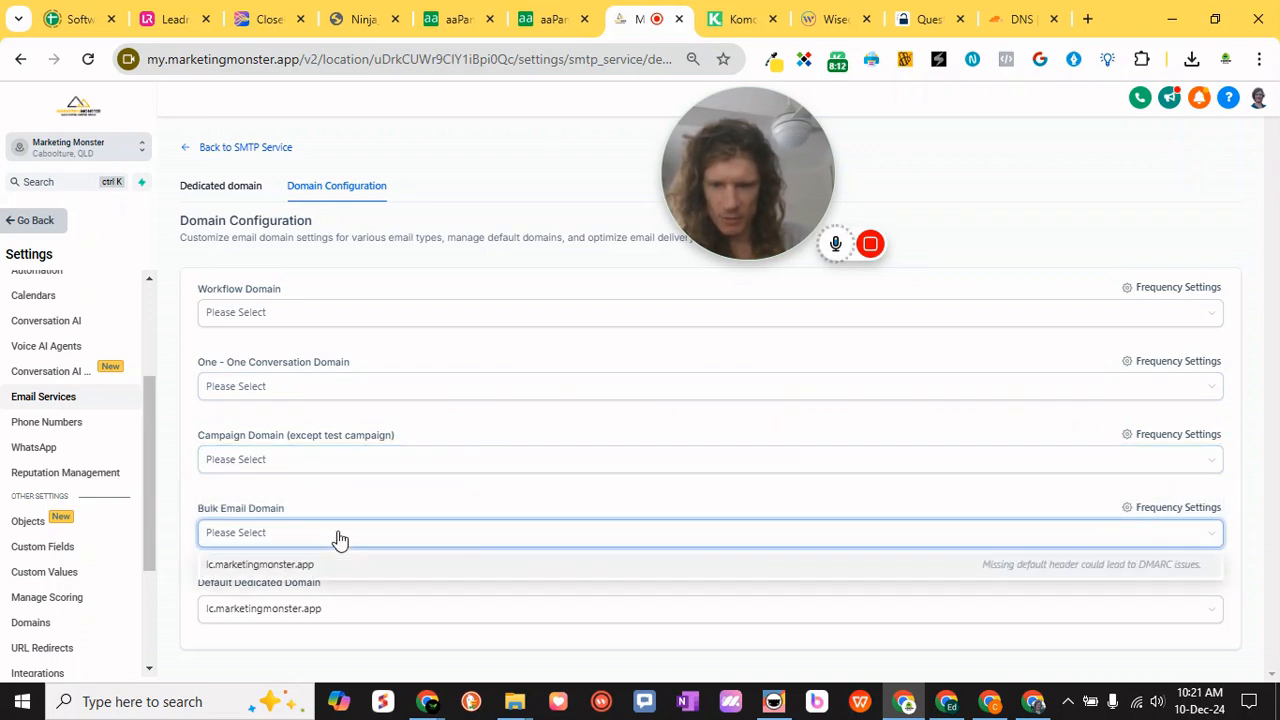
pyautogui.click(339, 538)
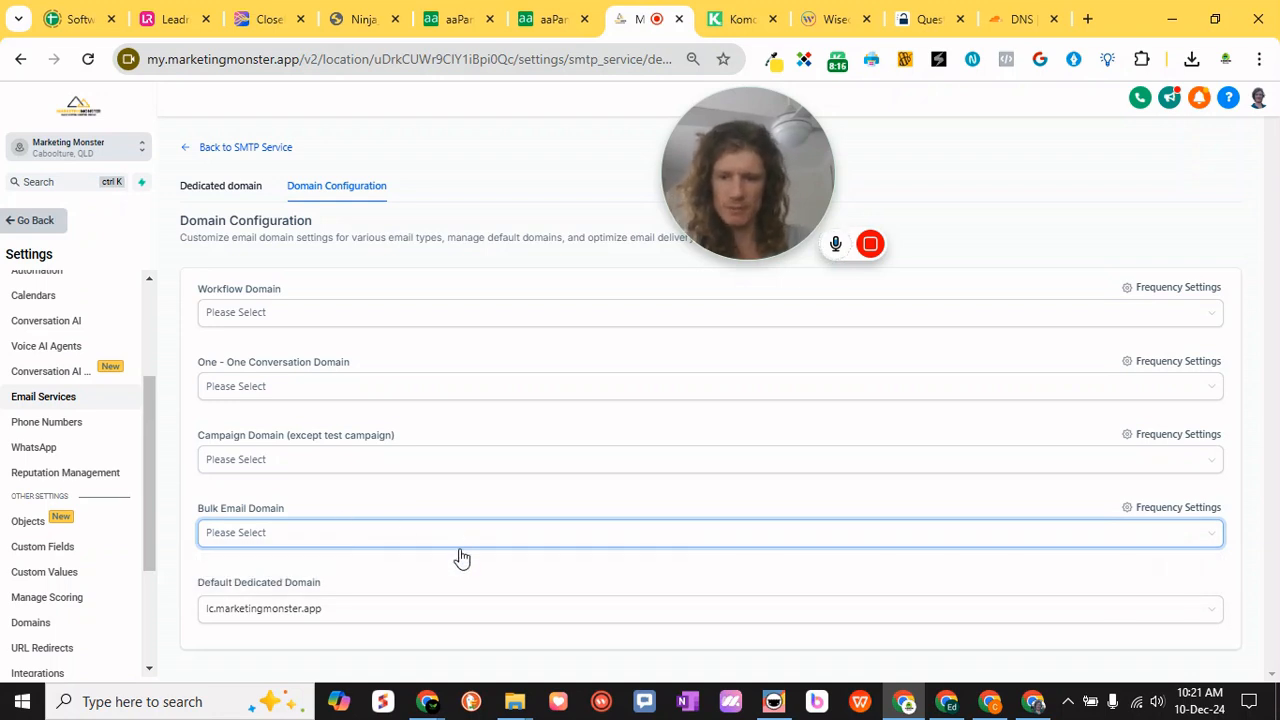
pyautogui.click(476, 610)
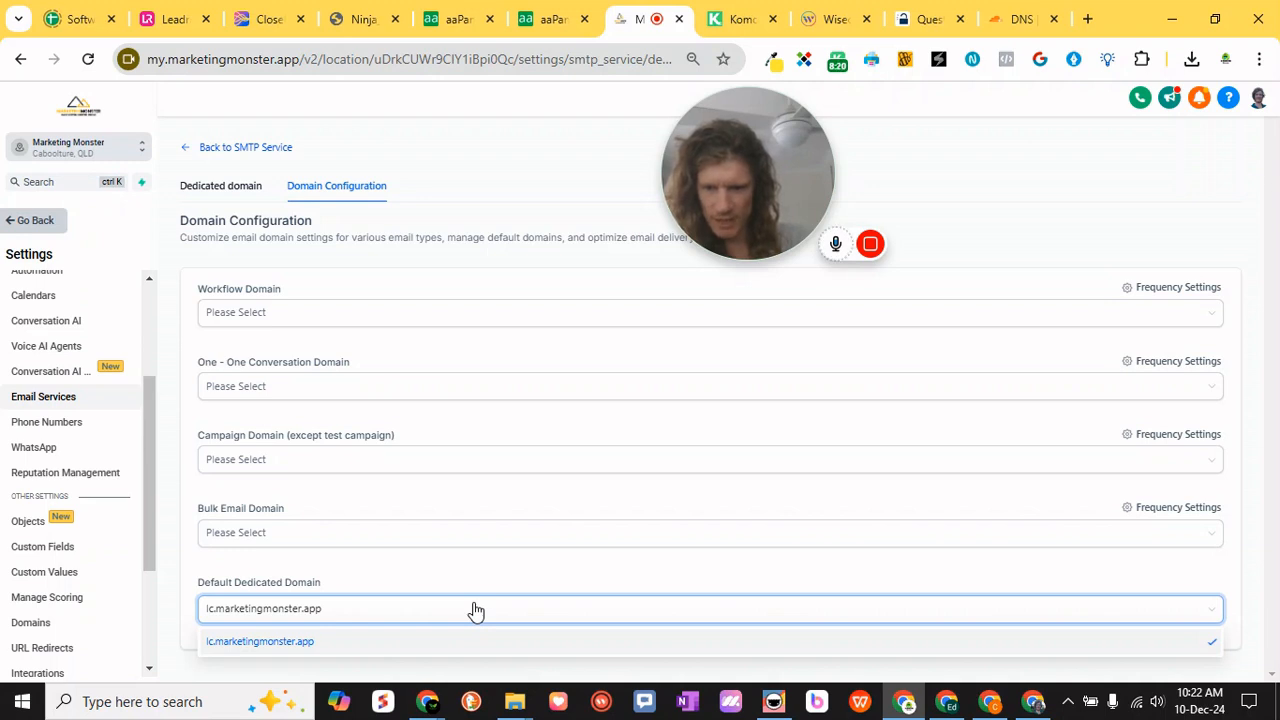
pyautogui.click(476, 610)
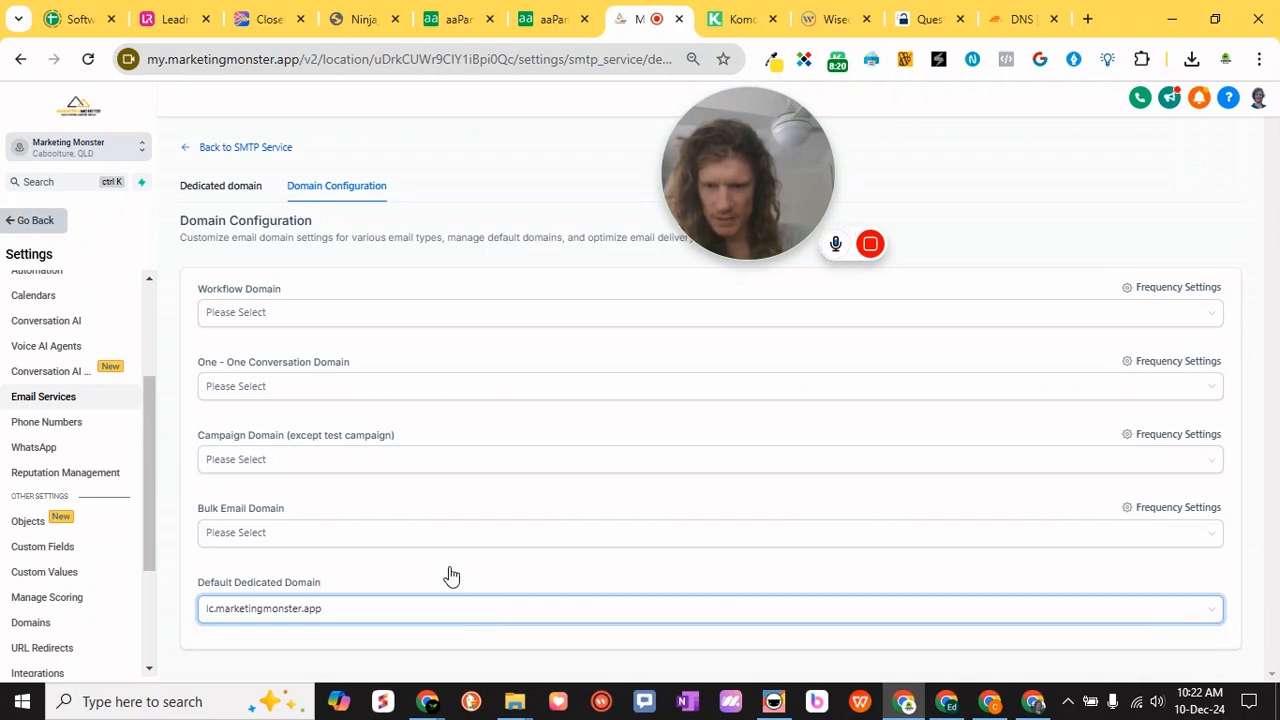
# - Assign lc.marketingmonster.app as the workflow, one-to-one conversation, campaign and bulk email domain
pyautogui.click(310, 312)
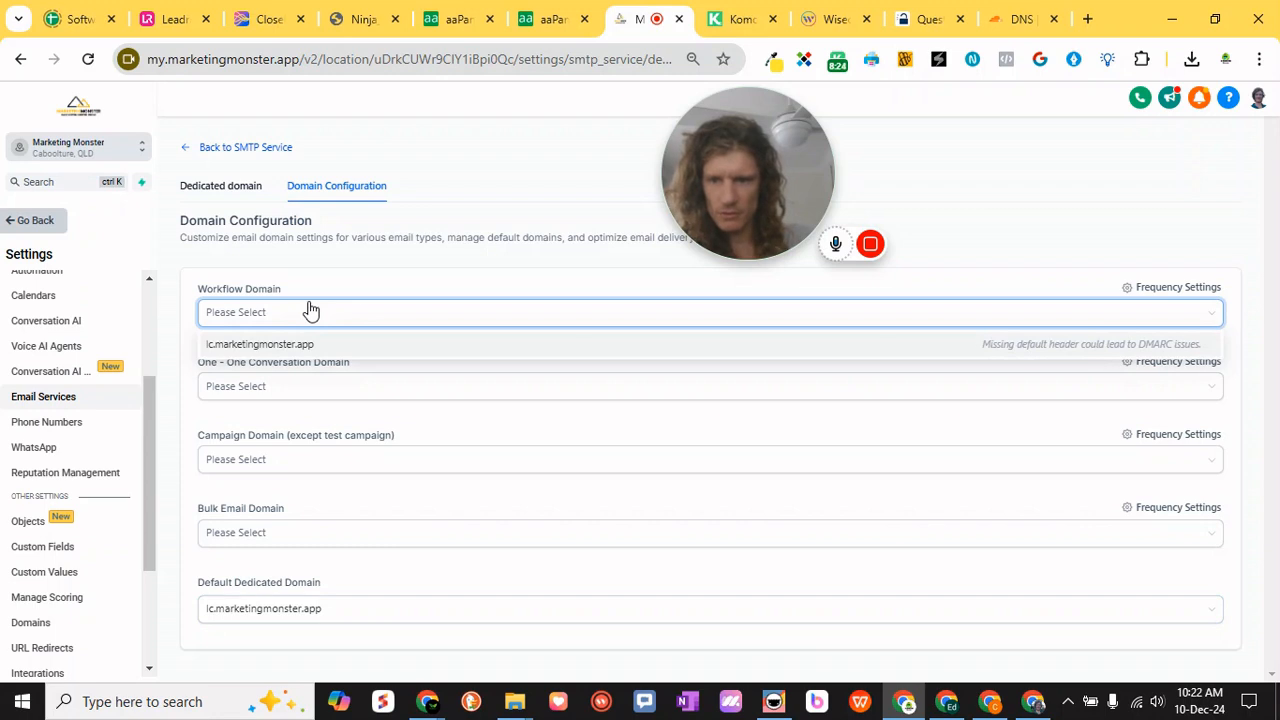
pyautogui.click(310, 312)
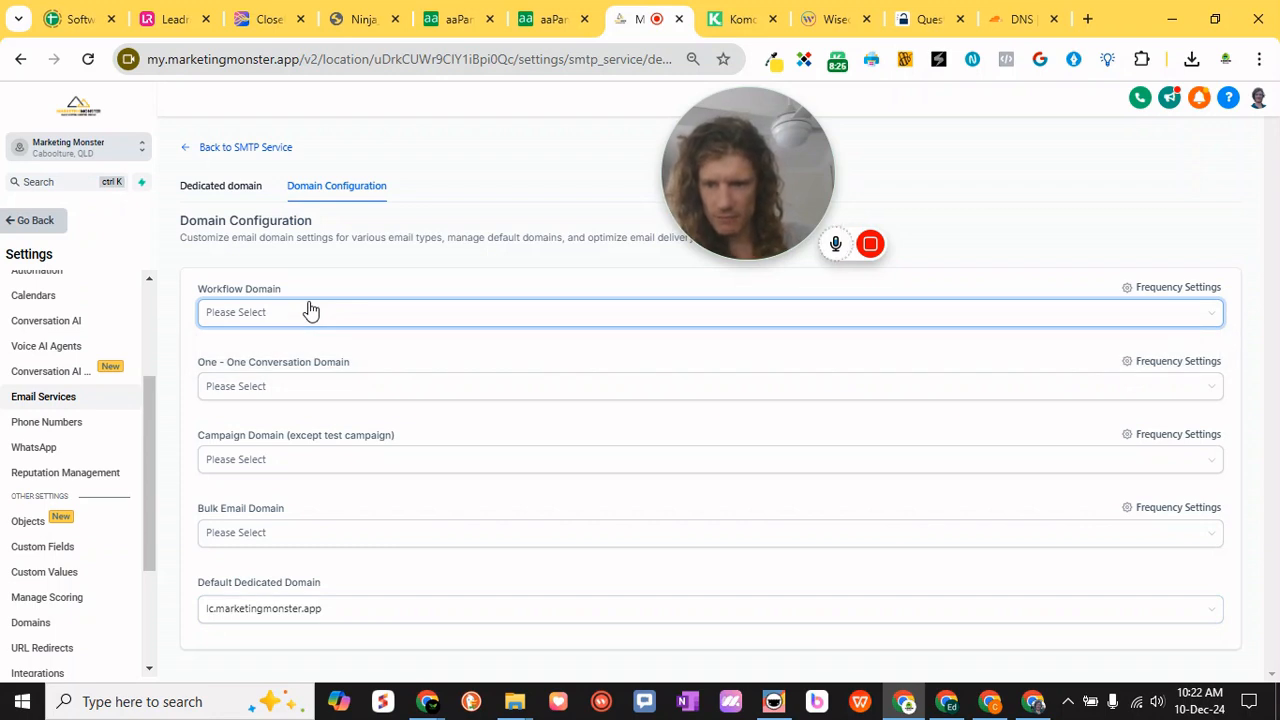
pyautogui.click(310, 312)
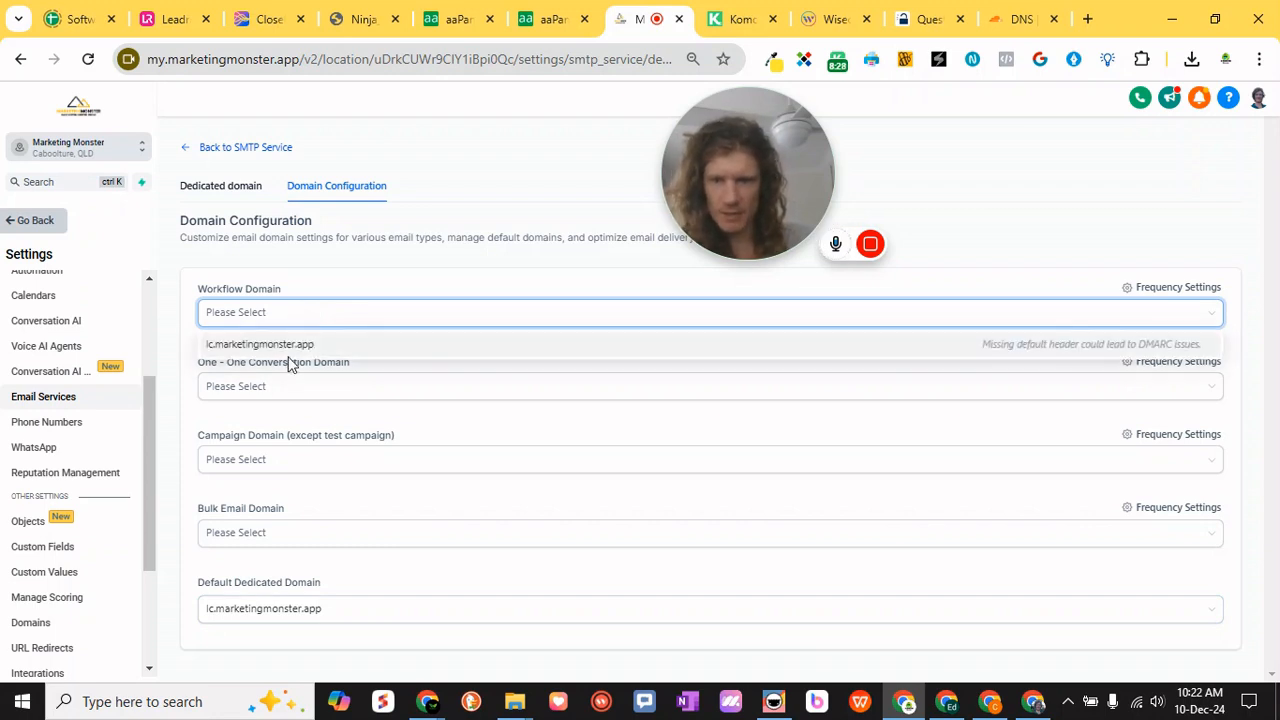
pyautogui.click(282, 345)
pyautogui.click(311, 466)
pyautogui.click(300, 489)
# - Try to open the workflow domain's frequency settings, and return to the dedicated domain overview
pyautogui.click(1163, 290)
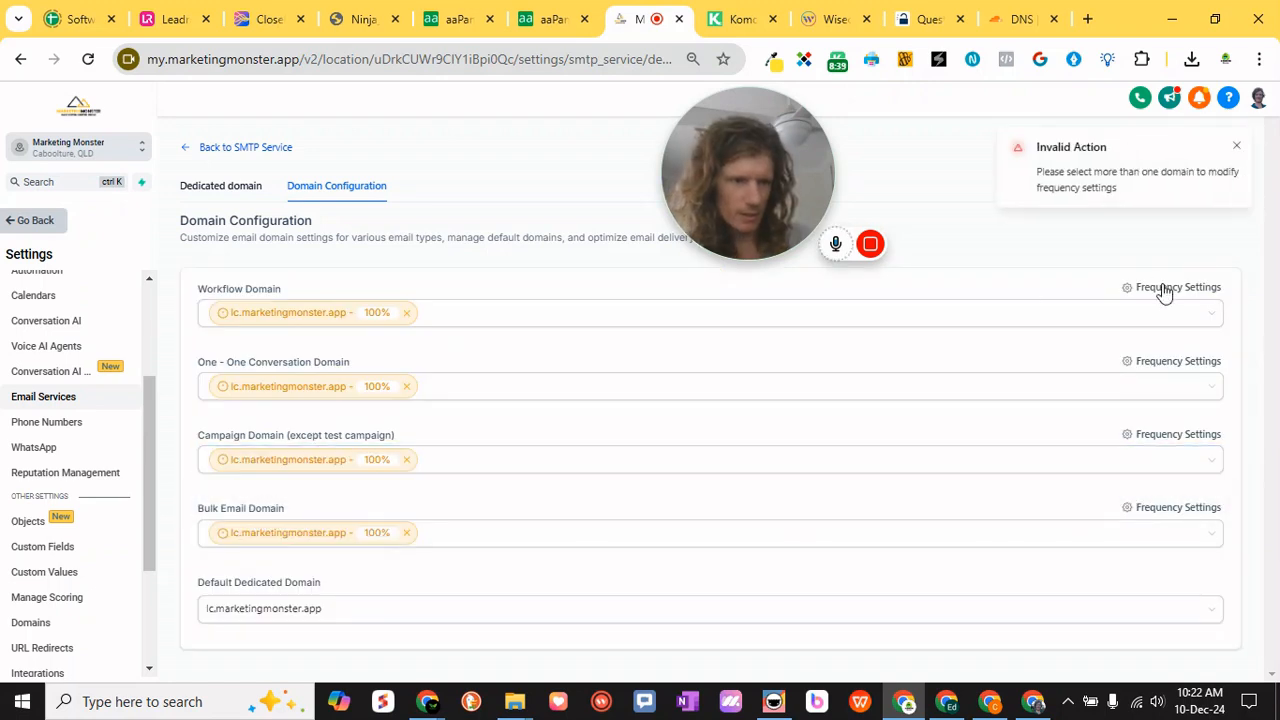
pyautogui.click(1236, 146)
pyautogui.click(220, 185)
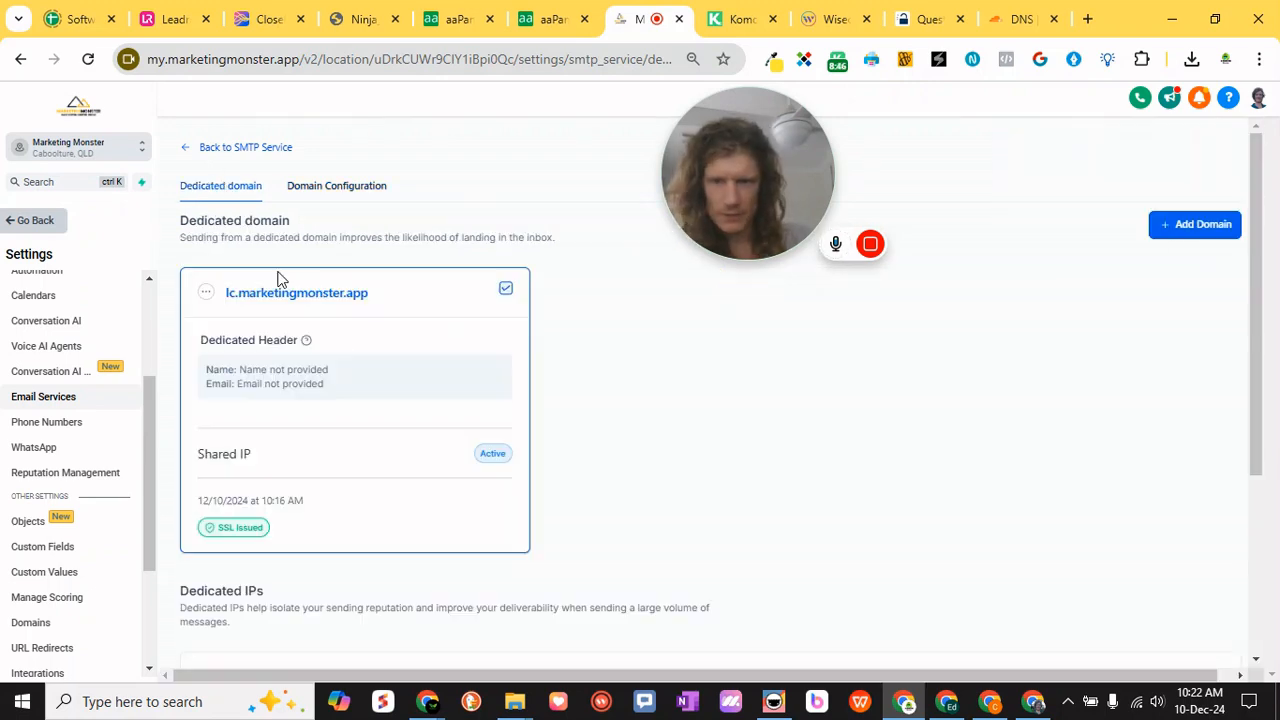